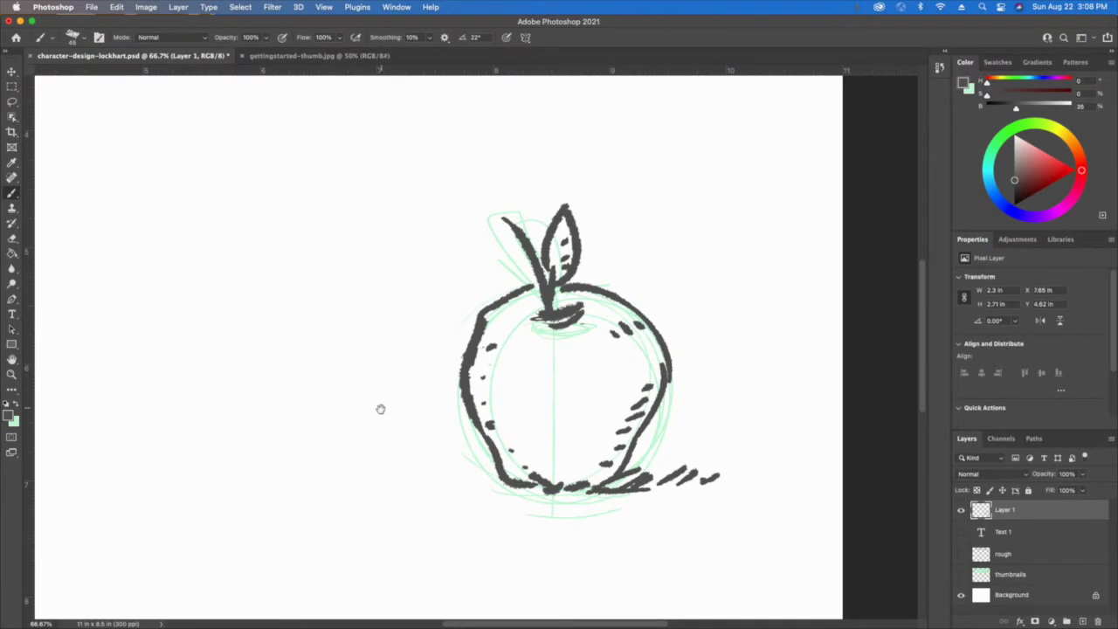
Pan the canvas to show blank space left of the inked apple drawing
drag(380, 408, 566, 376)
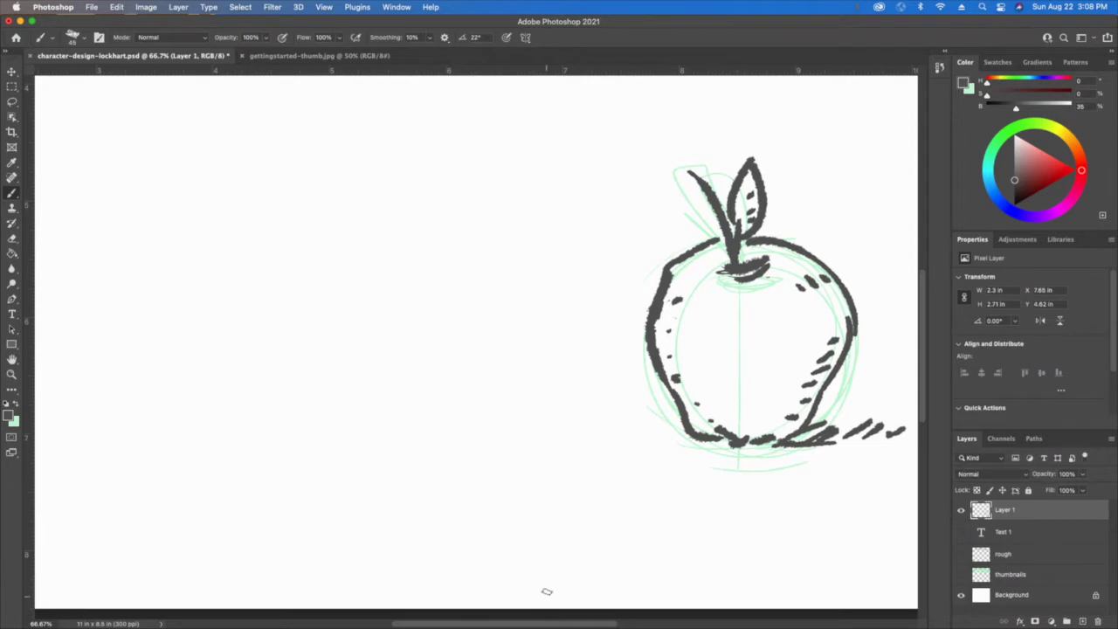
In light green, mark the top, bottom and sides of a circle and draw an arrow toward the finished apple
key(x)
mouse_move(455, 228)
mouse_down()
mouse_move(440, 222)
mouse_move(460, 223)
mouse_up()
drag(472, 453, 459, 451)
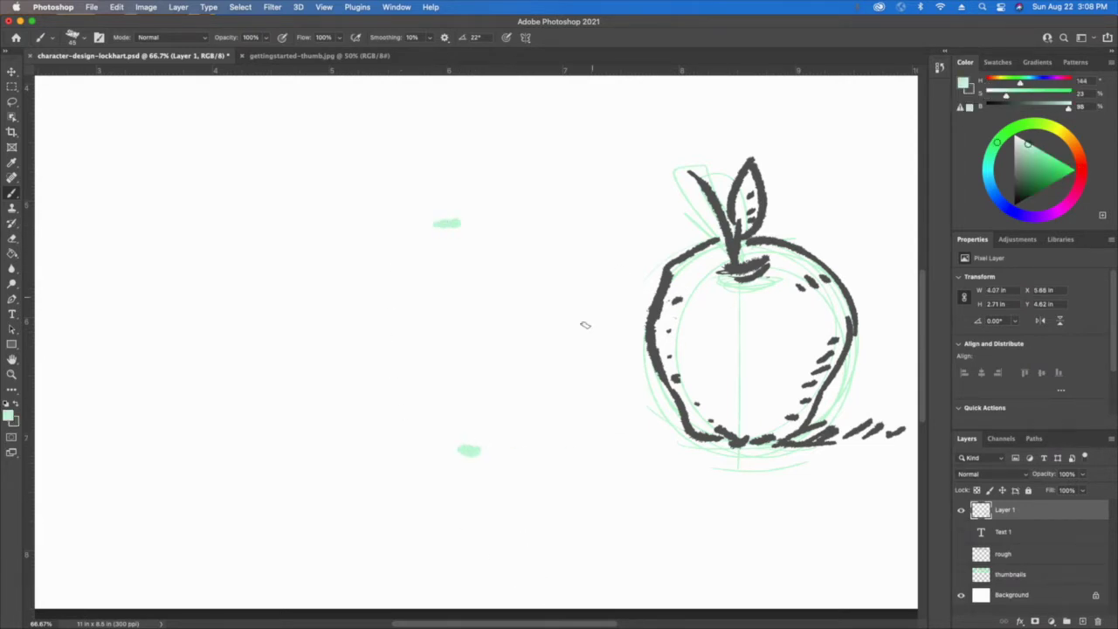
mouse_move(583, 346)
mouse_down()
mouse_move(628, 339)
mouse_move(620, 351)
mouse_up()
drag(463, 449, 449, 448)
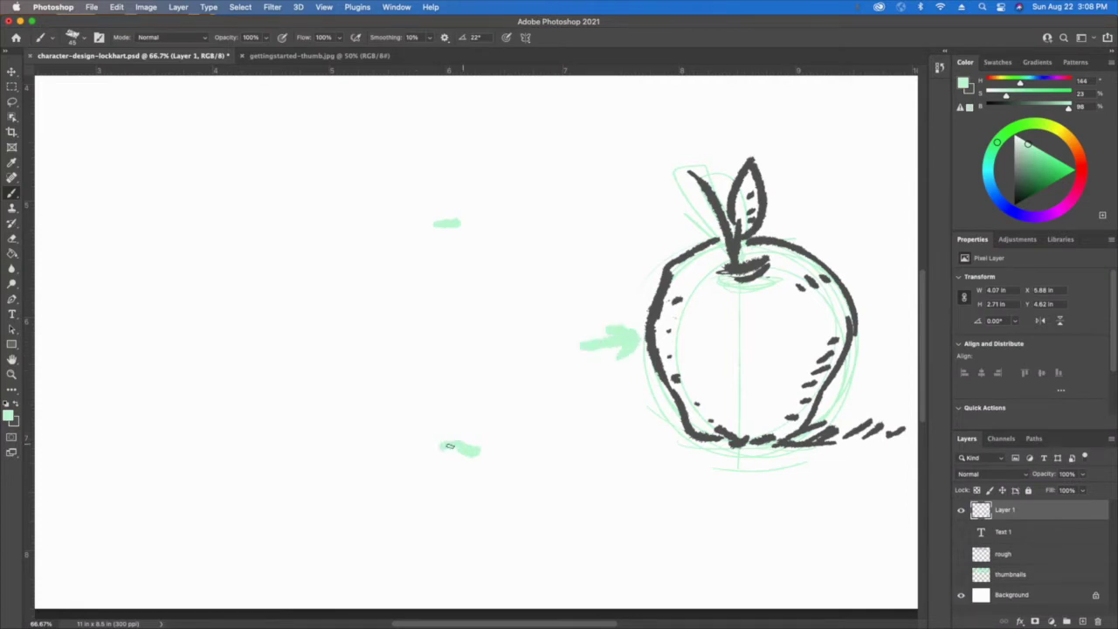
drag(466, 215, 428, 226)
drag(364, 308, 361, 339)
drag(560, 317, 560, 328)
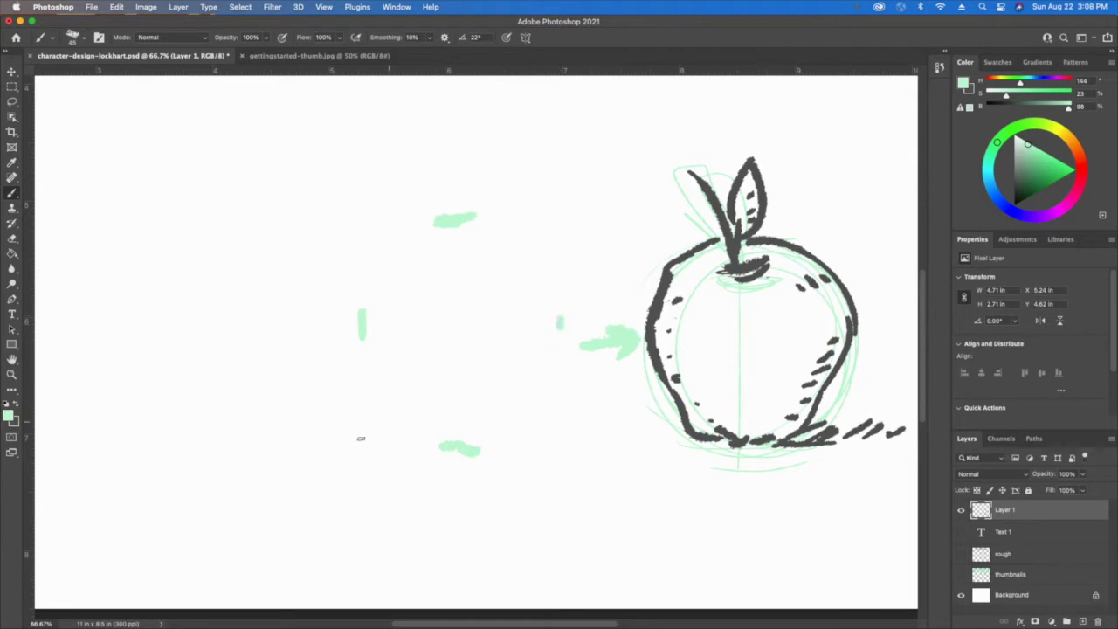
Sketch the green circle of the new apple with four arcs
mouse_move(409, 234)
mouse_down()
mouse_move(377, 274)
mouse_move(374, 264)
mouse_move(358, 346)
mouse_up()
mouse_move(517, 220)
mouse_down()
mouse_move(558, 349)
mouse_move(435, 416)
mouse_move(454, 449)
mouse_up()
mouse_move(356, 362)
mouse_down()
mouse_move(411, 436)
mouse_move(352, 316)
mouse_up()
drag(559, 292, 502, 224)
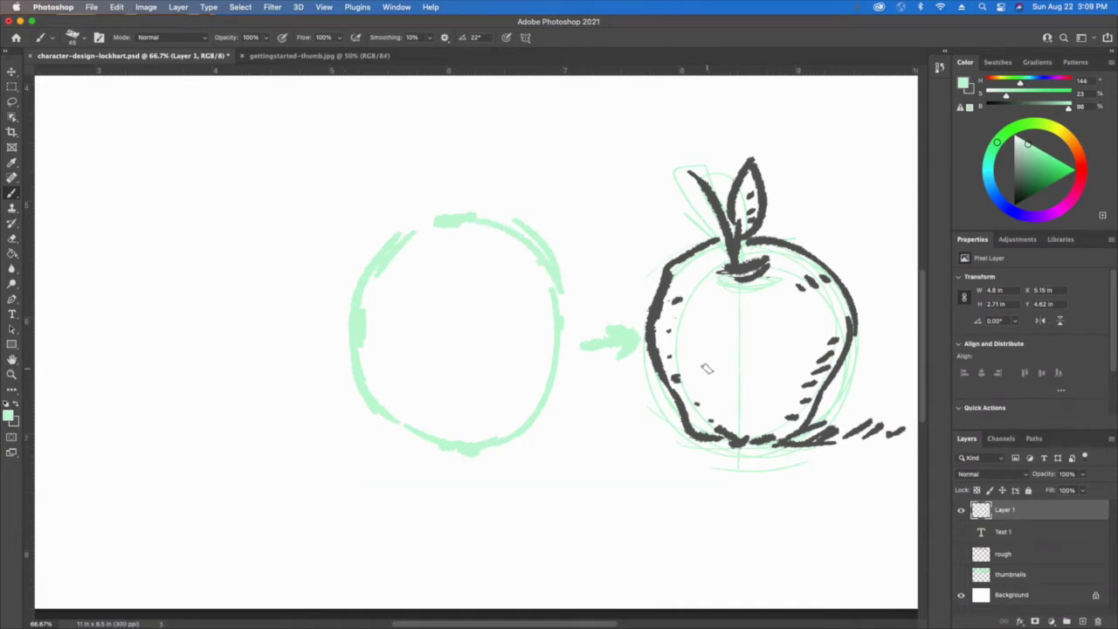
Add the top dip, stem, leaf and inner strokes to the green apple, then make dark grey the painting colour
drag(445, 253, 481, 249)
mouse_move(464, 249)
mouse_down()
mouse_move(434, 250)
mouse_move(426, 167)
mouse_move(487, 214)
mouse_up()
drag(485, 166, 458, 211)
drag(442, 170, 433, 182)
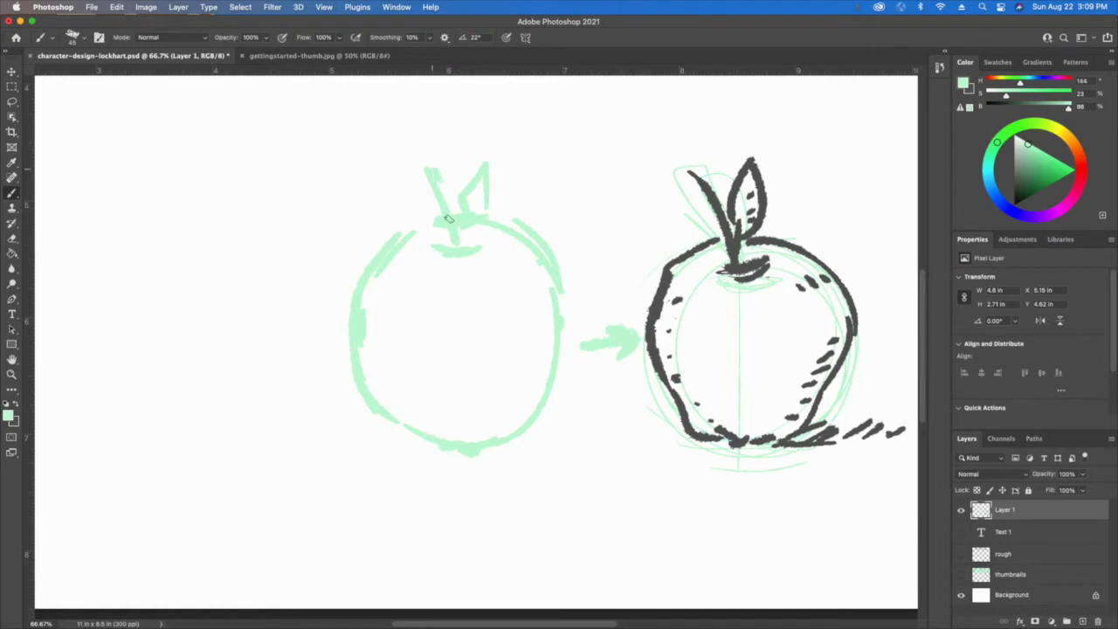
drag(449, 220, 438, 183)
drag(502, 433, 423, 428)
drag(416, 239, 368, 365)
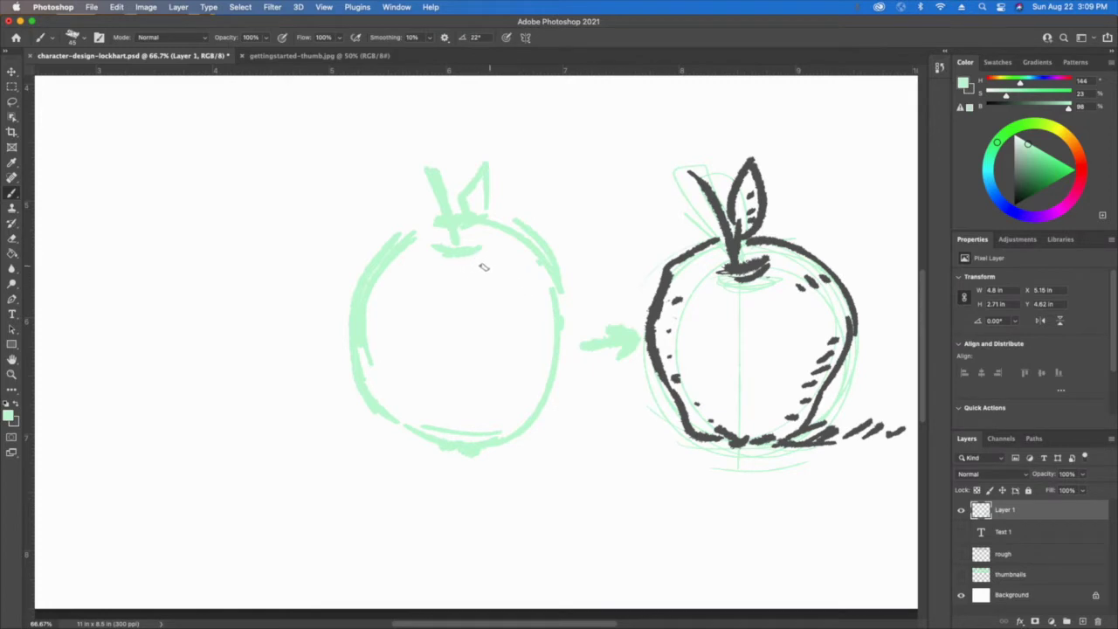
key(x)
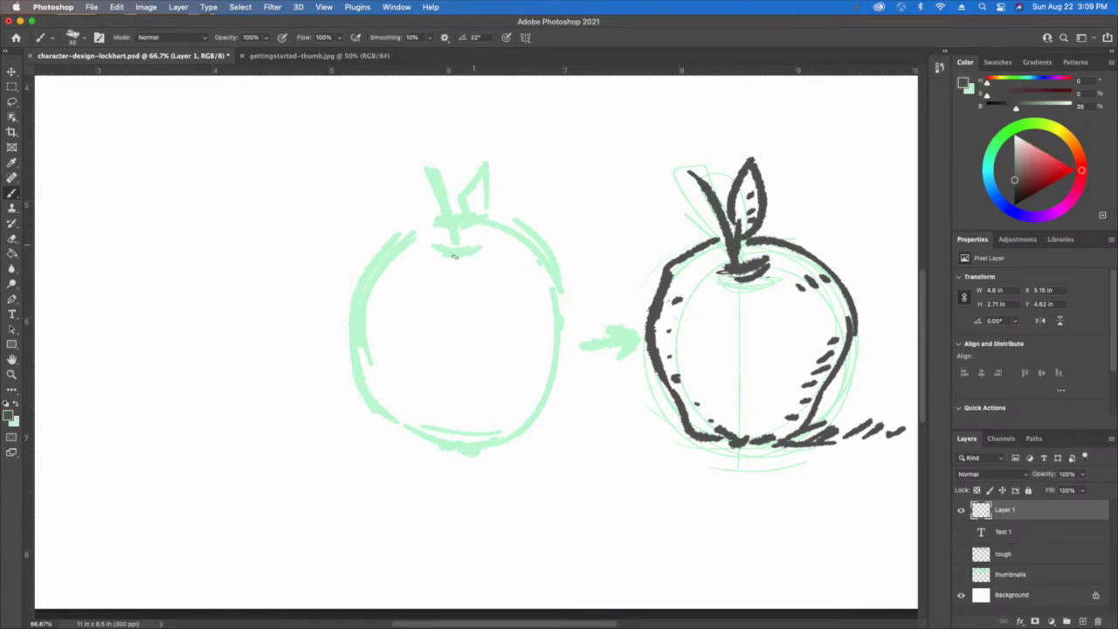
Ink the green apple's top, right and left outline in dark grey
mouse_move(475, 245)
mouse_down()
mouse_move(431, 249)
mouse_move(461, 262)
mouse_up()
mouse_move(491, 224)
mouse_down()
mouse_move(546, 255)
mouse_move(562, 358)
mouse_move(517, 433)
mouse_move(470, 447)
mouse_move(433, 426)
mouse_up()
mouse_move(418, 225)
mouse_down()
mouse_move(362, 313)
mouse_move(381, 264)
mouse_move(365, 325)
mouse_move(395, 425)
mouse_move(384, 380)
mouse_move(365, 350)
mouse_move(353, 359)
mouse_move(351, 301)
mouse_up()
click(341, 340)
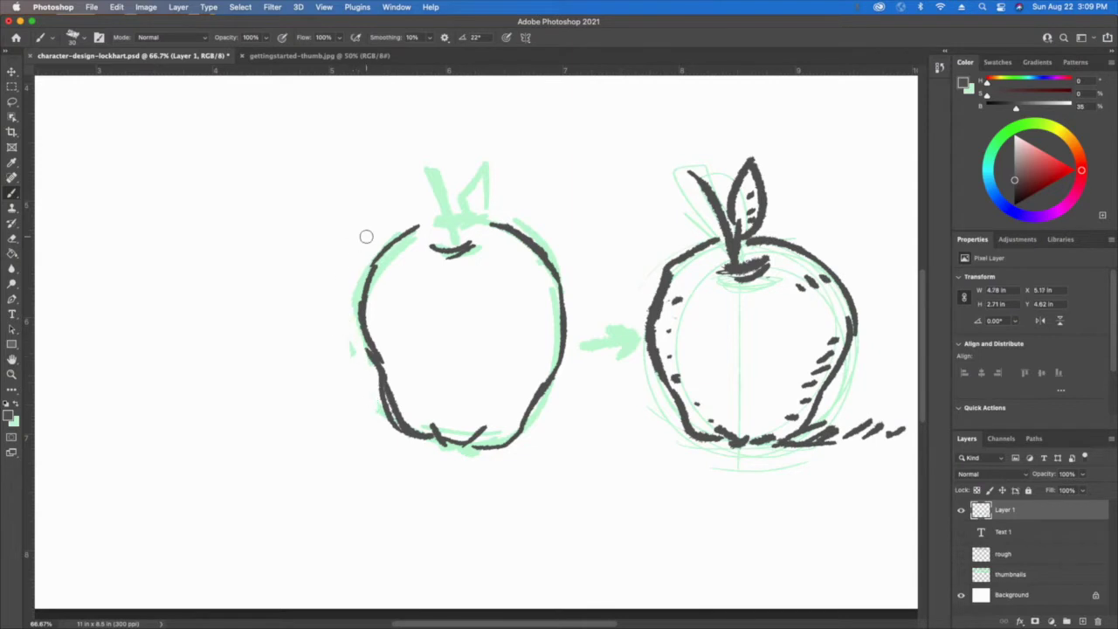
mouse_move(414, 232)
mouse_down()
mouse_move(439, 226)
mouse_move(455, 246)
mouse_move(438, 201)
mouse_up()
Ink the stem and leaf, close the bottom outline, and add ground-shadow dashes to the right
mouse_move(416, 160)
mouse_down()
mouse_move(454, 227)
mouse_move(479, 190)
mouse_move(470, 221)
mouse_up()
drag(486, 162, 456, 212)
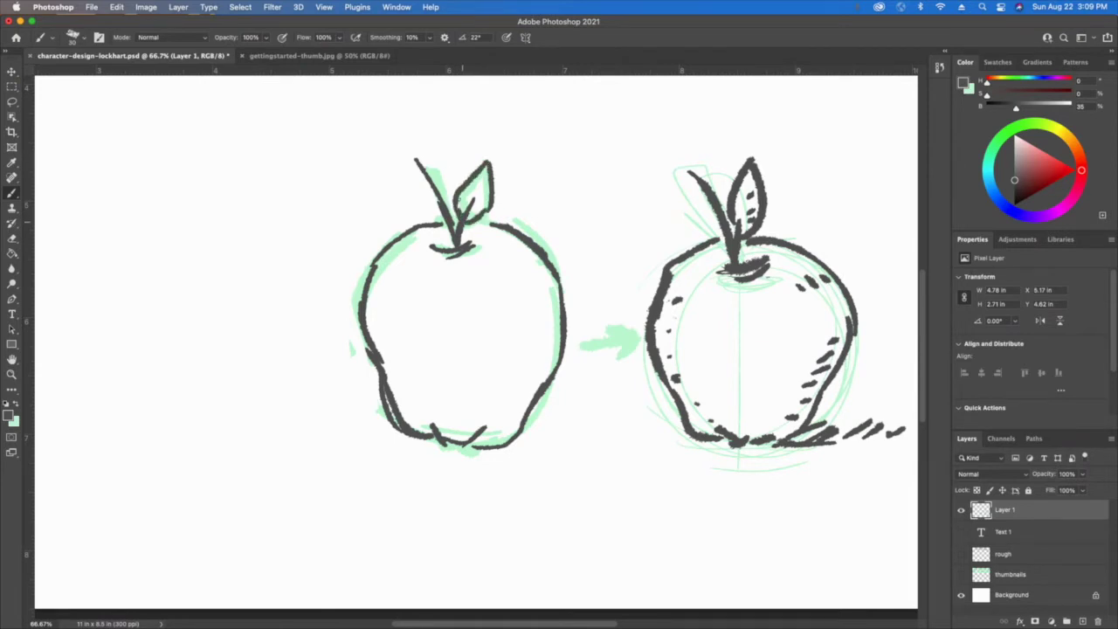
mouse_move(485, 426)
mouse_down()
mouse_move(445, 443)
mouse_move(528, 431)
mouse_move(544, 417)
mouse_up()
drag(542, 433, 559, 417)
drag(560, 429, 583, 421)
drag(594, 431, 601, 423)
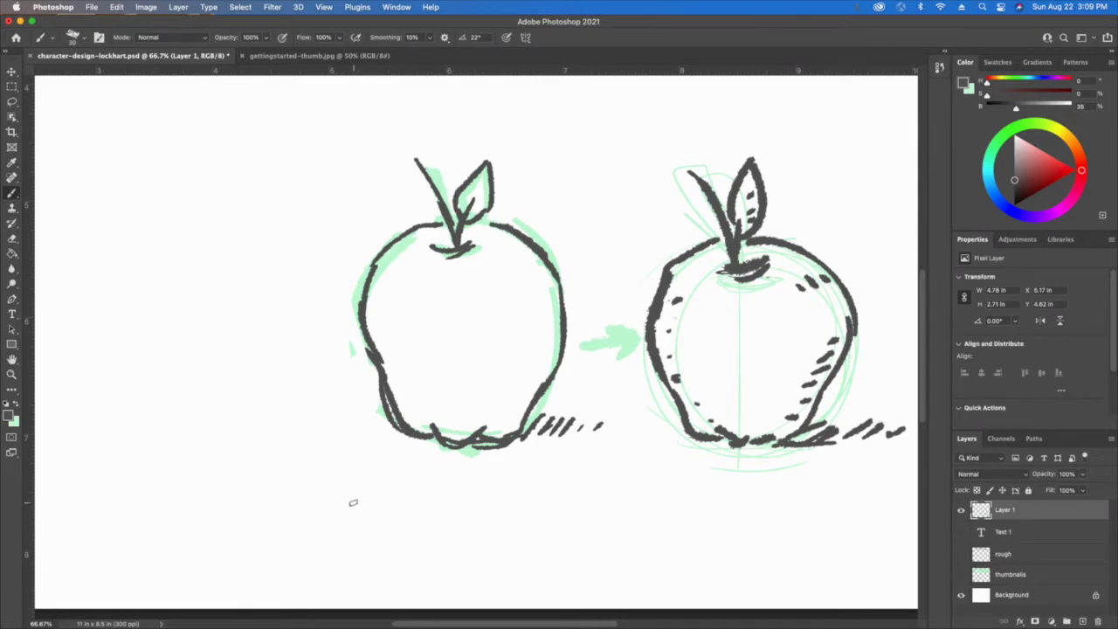
Hatch diagonal shading down the apple's right and left inner sides
mouse_move(540, 287)
mouse_down()
mouse_move(551, 272)
mouse_move(556, 288)
mouse_up()
drag(538, 345, 554, 325)
drag(529, 376, 550, 350)
drag(527, 390, 537, 367)
drag(383, 278, 376, 299)
drag(384, 309, 381, 332)
drag(393, 337, 385, 357)
drag(395, 360, 388, 364)
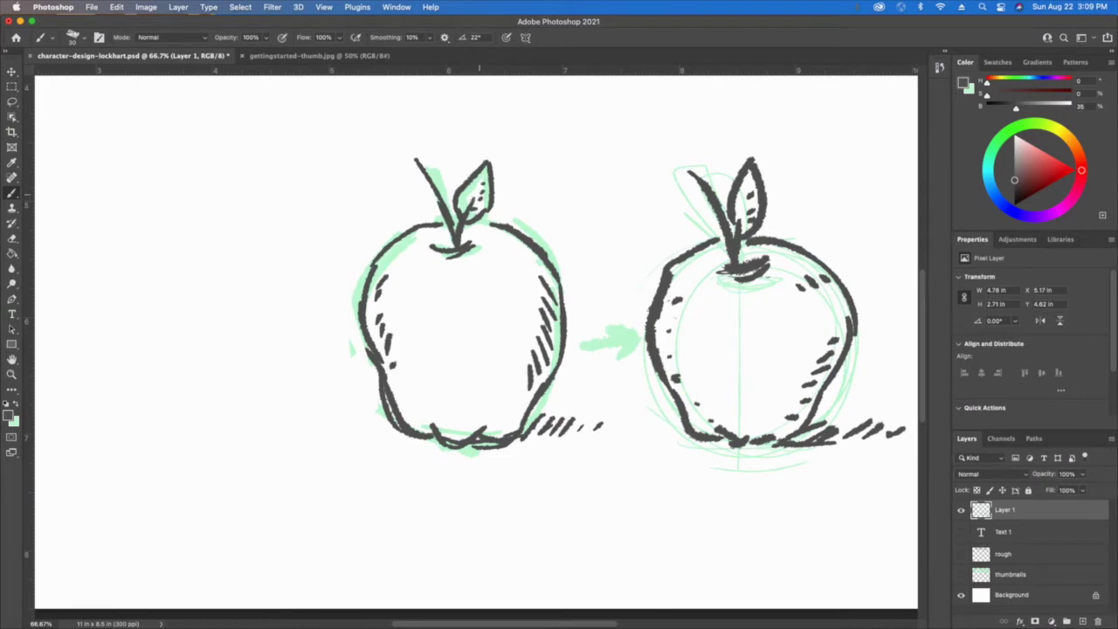
Add hatch marks low on the left and shadow hatches under the base, then hide the apple layer
drag(412, 370, 405, 376)
mouse_move(445, 424)
mouse_down()
mouse_move(436, 432)
mouse_move(432, 408)
mouse_up()
mouse_move(539, 414)
mouse_down()
mouse_move(527, 428)
mouse_move(538, 429)
mouse_up()
mouse_move(563, 423)
mouse_down()
mouse_move(556, 433)
mouse_move(571, 435)
mouse_up()
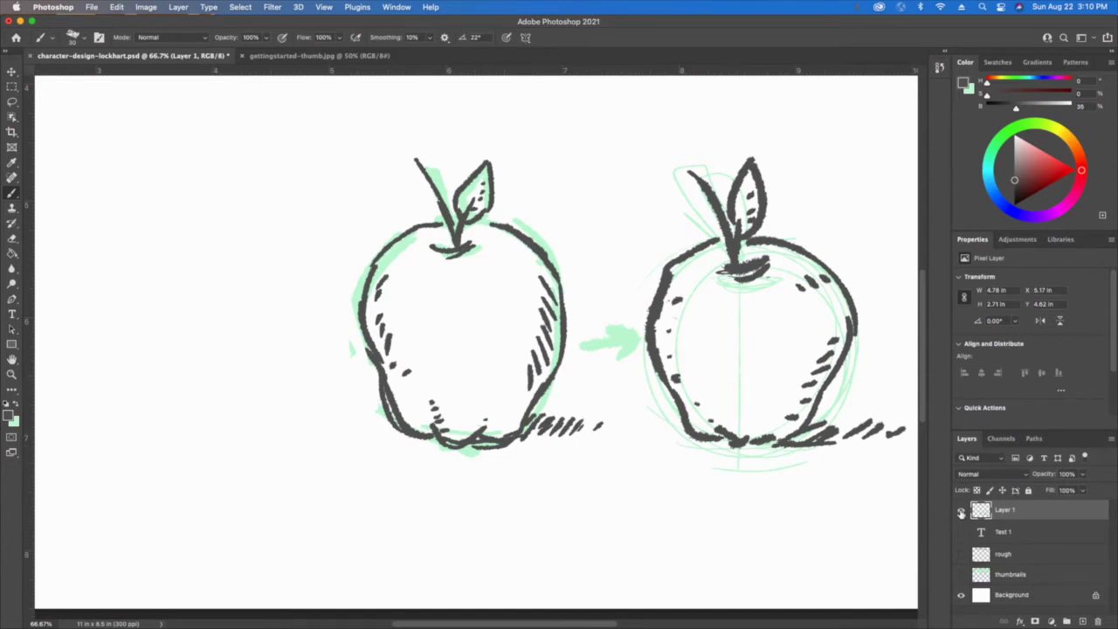
click(961, 513)
On a new layer, block in the robot's light-green body with both shoulders
drag(482, 229, 368, 257)
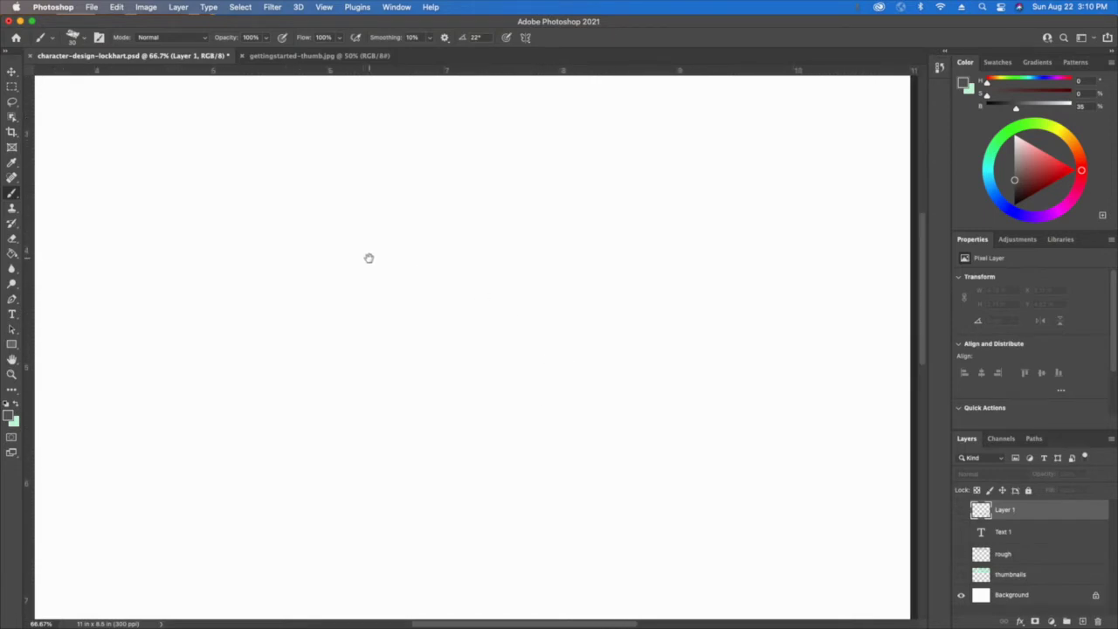
click(1082, 621)
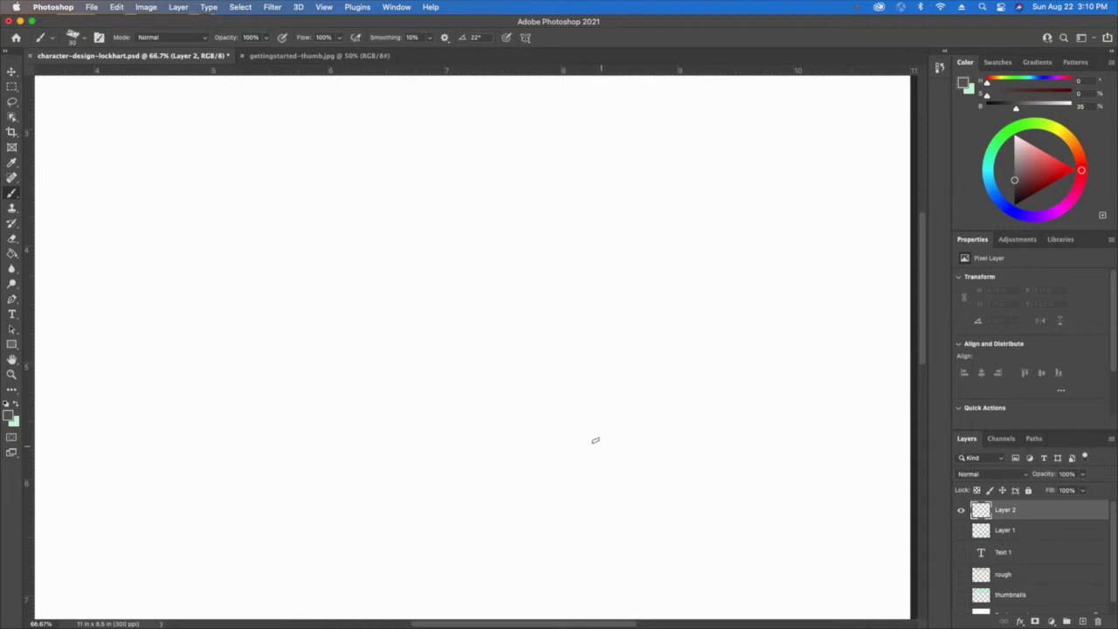
key(x)
mouse_move(701, 307)
mouse_down()
mouse_move(677, 279)
mouse_move(653, 277)
mouse_move(674, 276)
mouse_move(631, 290)
mouse_move(639, 336)
mouse_move(667, 342)
mouse_move(704, 315)
mouse_move(668, 292)
mouse_move(695, 310)
mouse_move(688, 293)
mouse_move(694, 309)
mouse_move(636, 276)
mouse_move(635, 308)
mouse_move(662, 272)
mouse_move(618, 295)
mouse_move(675, 334)
mouse_move(622, 330)
mouse_up()
mouse_move(602, 283)
mouse_down()
mouse_move(588, 276)
mouse_move(600, 302)
mouse_move(582, 297)
mouse_move(590, 316)
mouse_up()
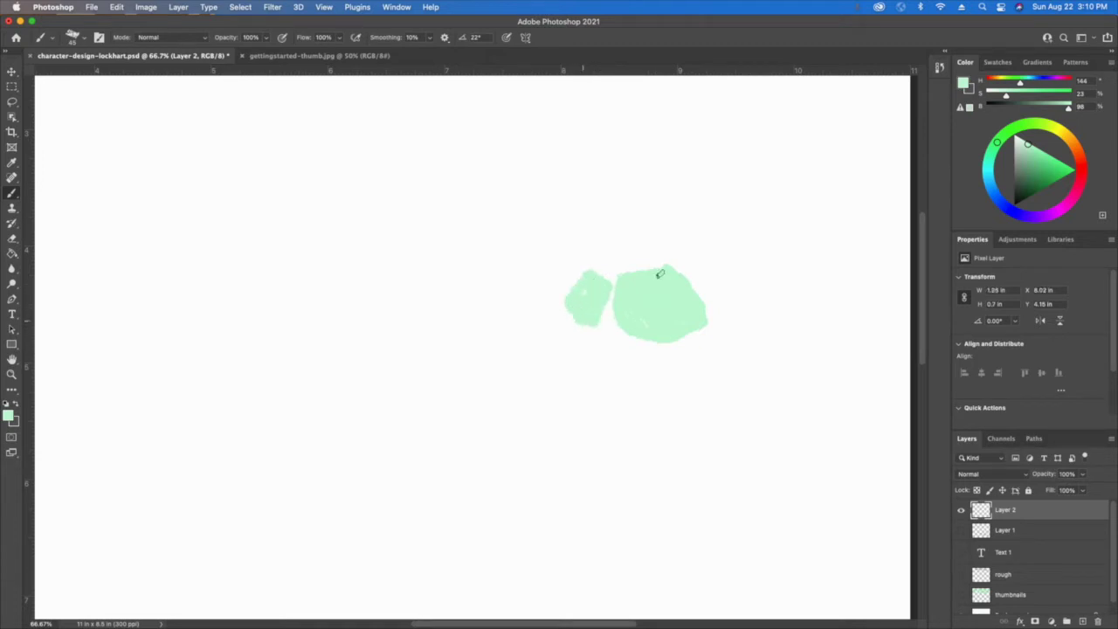
mouse_move(699, 279)
mouse_down()
mouse_move(716, 282)
mouse_move(721, 324)
mouse_move(721, 272)
mouse_move(697, 290)
mouse_move(722, 271)
mouse_move(743, 306)
mouse_up()
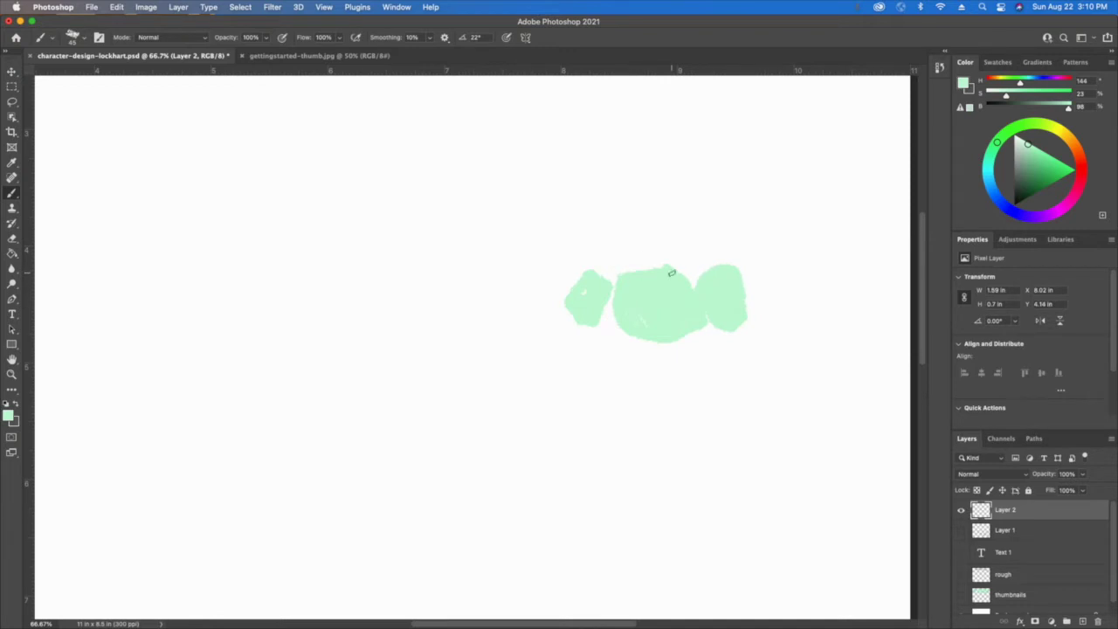
mouse_move(672, 272)
mouse_down()
mouse_move(609, 297)
mouse_move(654, 335)
mouse_move(683, 338)
mouse_move(621, 327)
mouse_move(652, 347)
mouse_move(656, 309)
mouse_move(617, 328)
mouse_up()
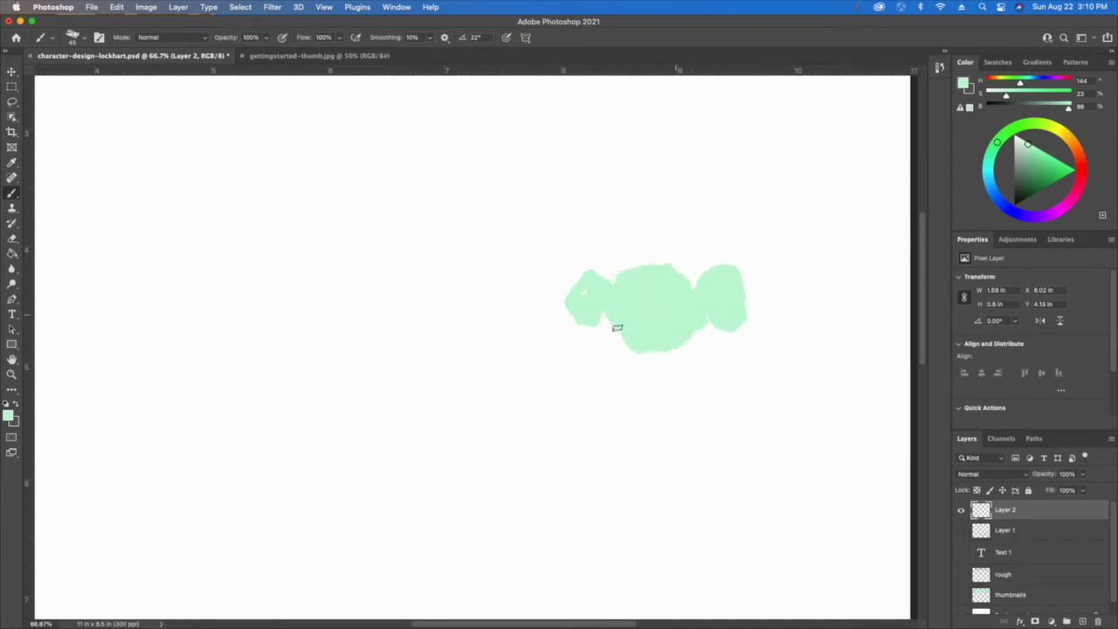
Add green legs and arms to the robot silhouette, and make dark grey the painting colour
mouse_move(614, 366)
mouse_down()
mouse_move(634, 358)
mouse_move(621, 352)
mouse_move(624, 378)
mouse_up()
mouse_move(680, 349)
mouse_down()
mouse_move(696, 368)
mouse_move(690, 377)
mouse_move(684, 346)
mouse_move(670, 345)
mouse_move(678, 375)
mouse_move(711, 375)
mouse_up()
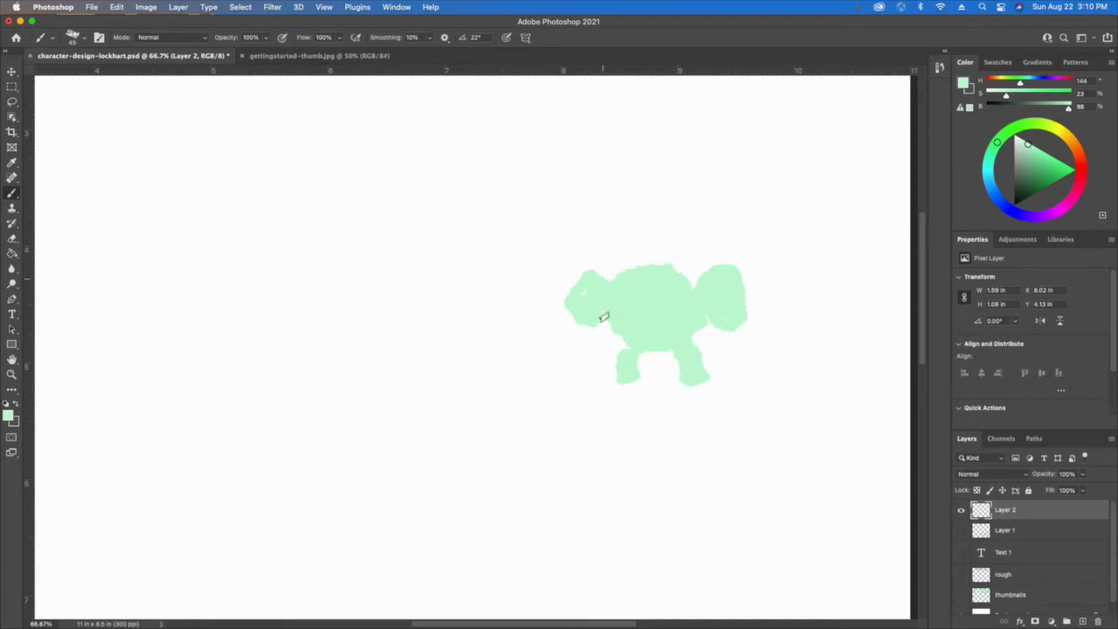
mouse_move(581, 332)
mouse_down()
mouse_move(597, 352)
mouse_move(573, 335)
mouse_up()
mouse_move(716, 333)
mouse_down()
mouse_move(733, 333)
mouse_move(711, 347)
mouse_move(733, 342)
mouse_move(719, 292)
mouse_up()
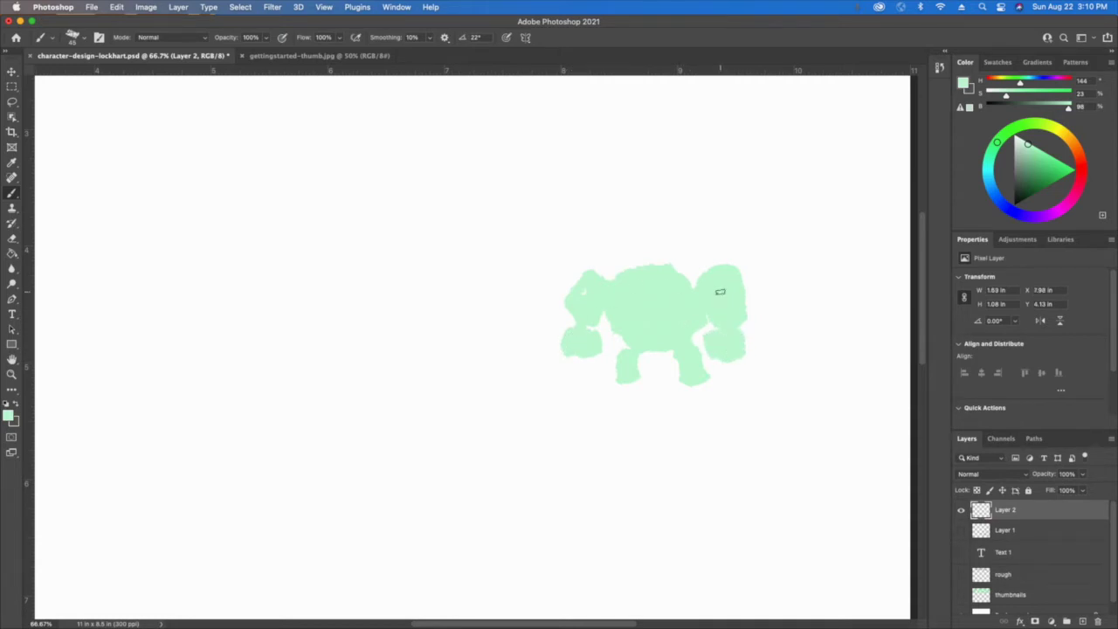
key(x)
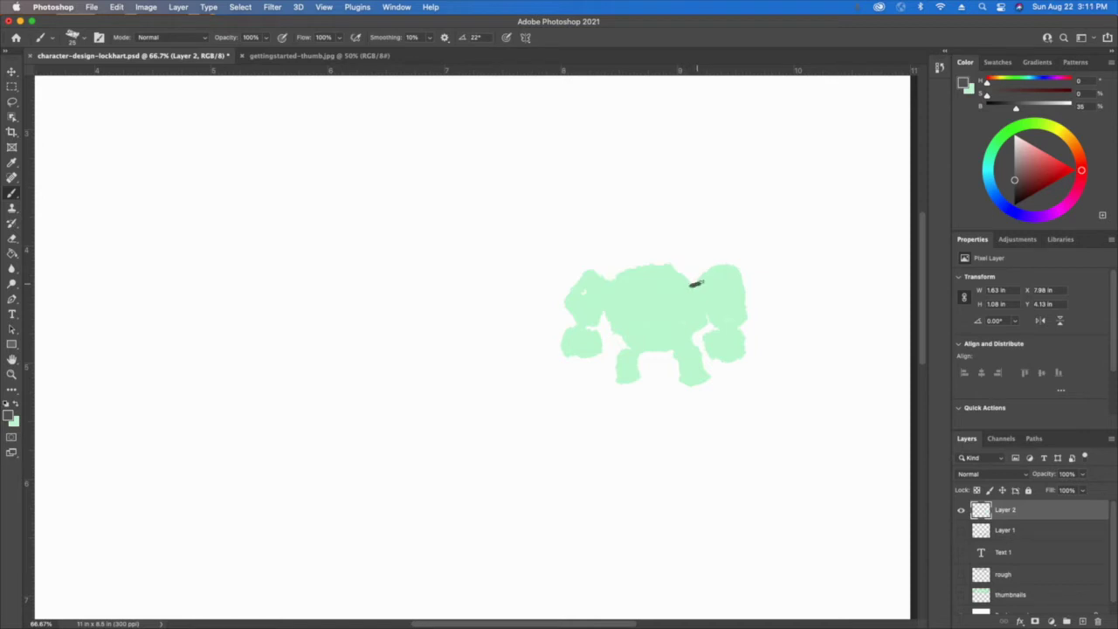
Outline the robot's right shoulder, upper left, and the left and top edges of its body
mouse_move(703, 274)
mouse_down()
mouse_move(733, 271)
mouse_move(743, 320)
mouse_up()
mouse_move(704, 273)
mouse_down()
mouse_move(745, 340)
mouse_move(737, 366)
mouse_move(708, 337)
mouse_move(706, 355)
mouse_move(721, 332)
mouse_move(701, 290)
mouse_move(689, 346)
mouse_up()
mouse_move(610, 297)
mouse_down()
mouse_move(585, 273)
mouse_move(568, 308)
mouse_move(589, 329)
mouse_move(568, 335)
mouse_move(575, 360)
mouse_move(597, 356)
mouse_move(571, 358)
mouse_up()
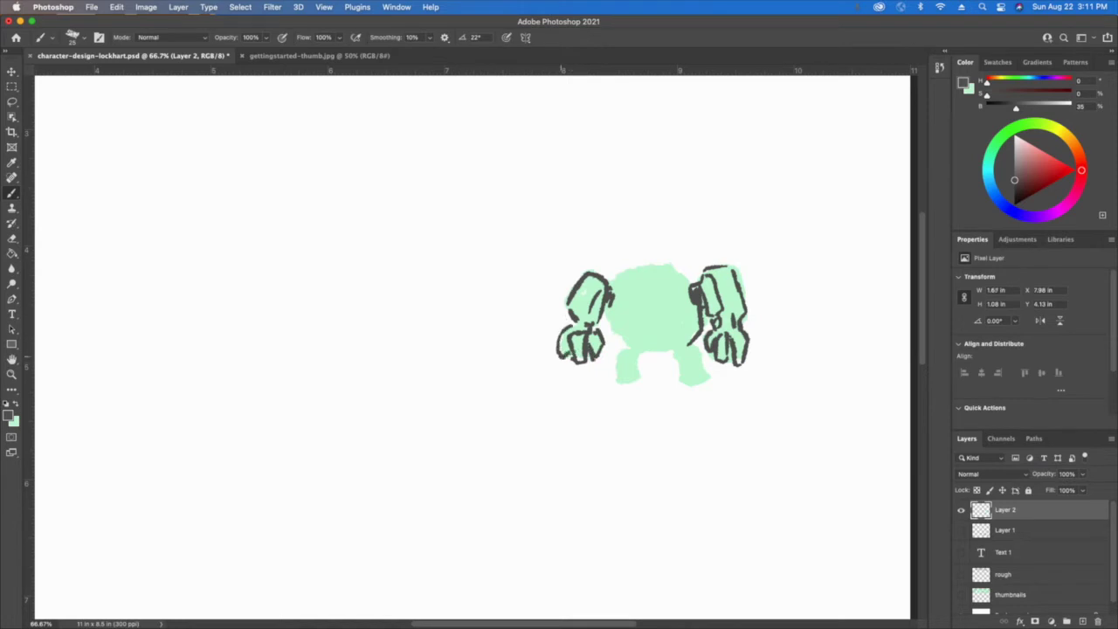
mouse_move(611, 311)
mouse_down()
mouse_move(609, 330)
mouse_move(626, 347)
mouse_up()
mouse_move(617, 278)
mouse_down()
mouse_move(689, 266)
mouse_move(690, 255)
mouse_move(673, 227)
mouse_move(667, 259)
mouse_move(628, 225)
mouse_move(614, 262)
mouse_up()
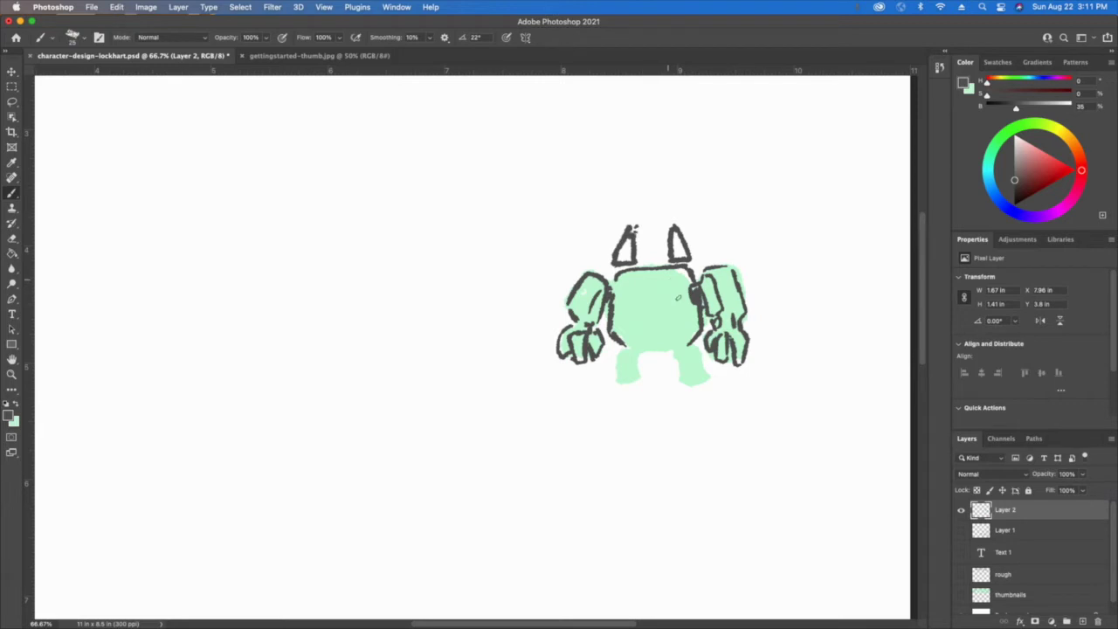
Draw the smiling face in a rectangular visor, then outline the body's bottom and the right leg
mouse_move(678, 288)
mouse_down()
mouse_move(676, 309)
mouse_move(631, 318)
mouse_up()
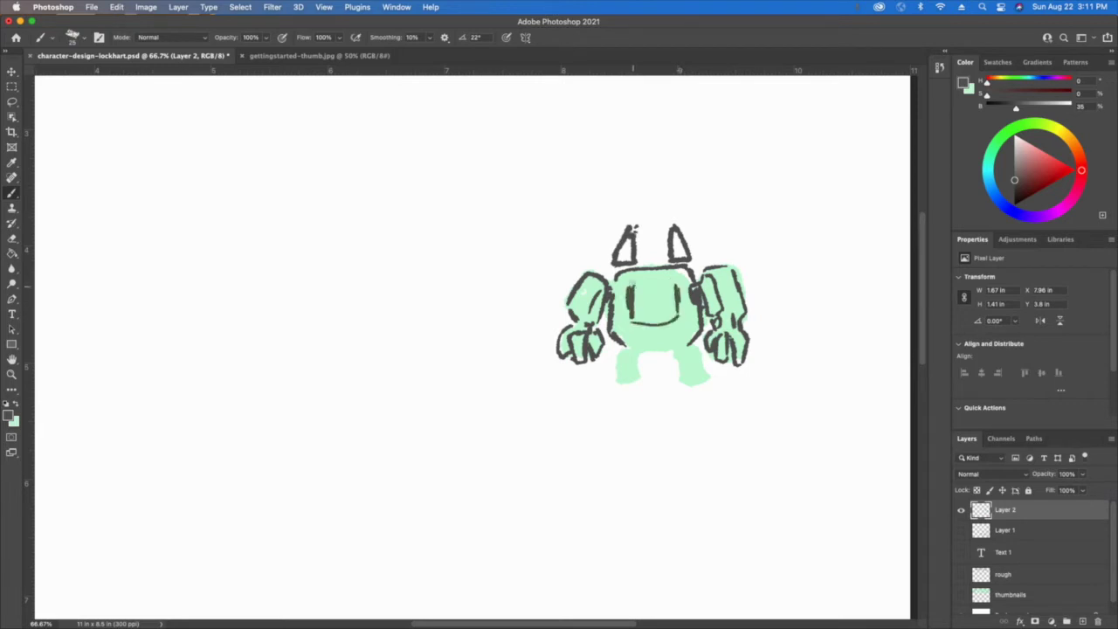
mouse_move(629, 273)
mouse_down()
mouse_move(685, 274)
mouse_move(683, 311)
mouse_move(646, 323)
mouse_up()
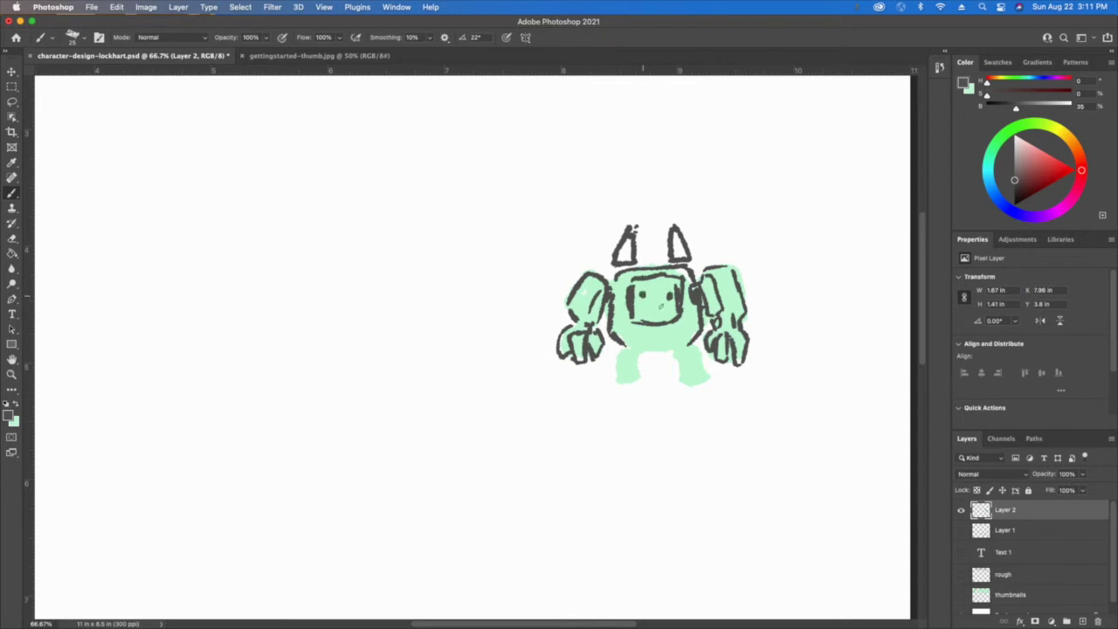
mouse_move(627, 347)
mouse_down()
mouse_move(691, 344)
mouse_move(652, 346)
mouse_move(623, 365)
mouse_move(634, 385)
mouse_move(611, 385)
mouse_up()
mouse_move(677, 355)
mouse_down()
mouse_move(709, 379)
mouse_move(678, 386)
mouse_move(710, 379)
mouse_up()
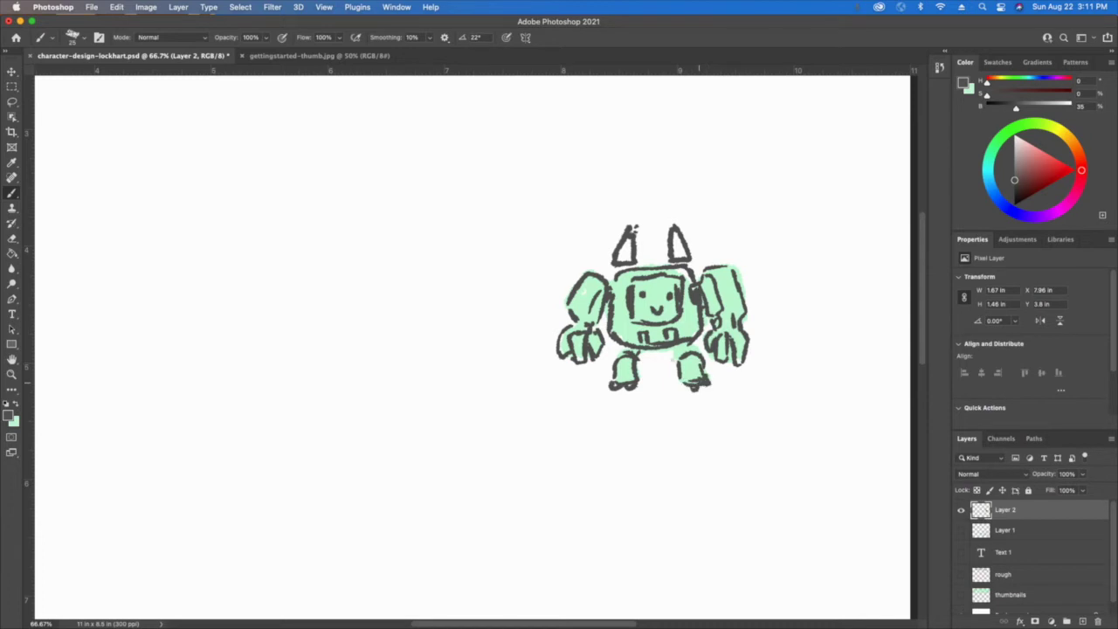
Show the green thumbnail and rough sketch layers, and scroll sideways to view more robot sketches
click(962, 596)
scroll(751, 367, up, 5)
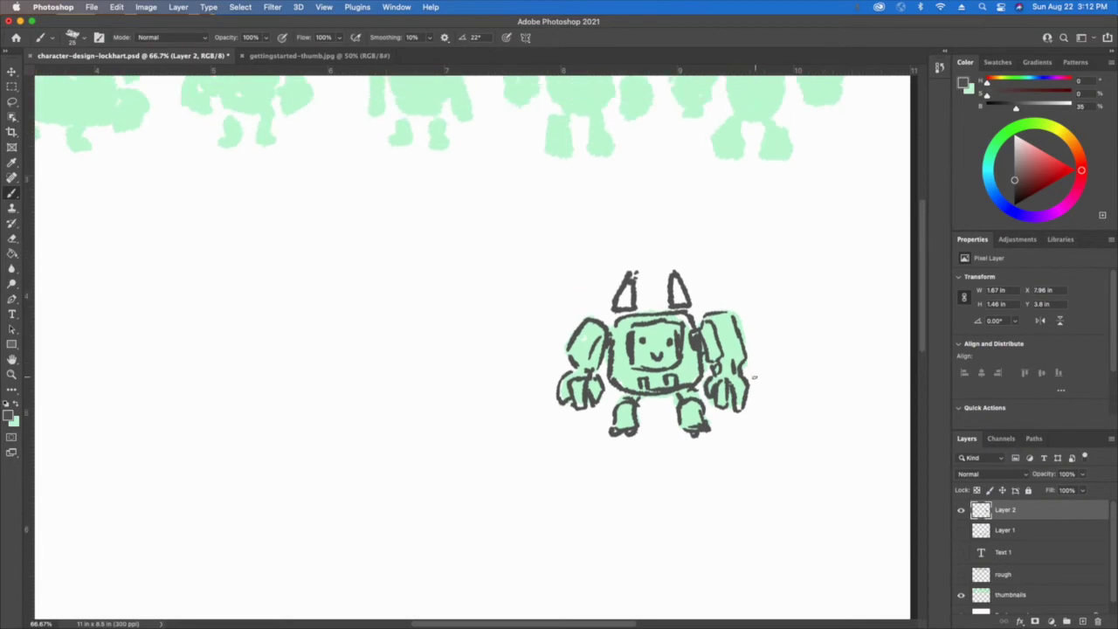
scroll(755, 377, up, 8)
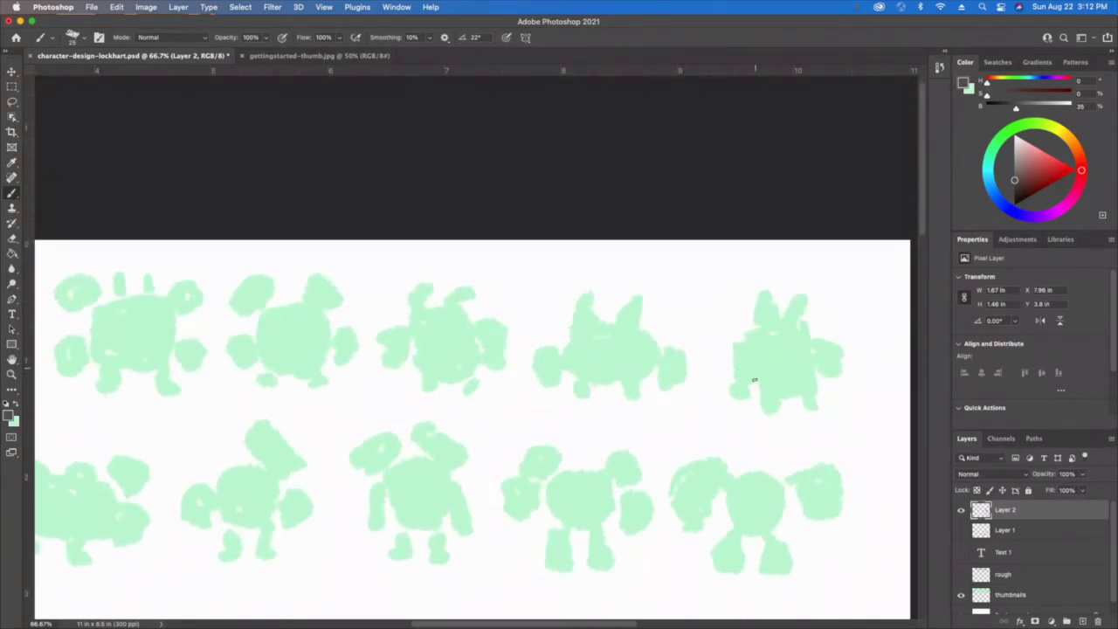
scroll(755, 380, down, 2)
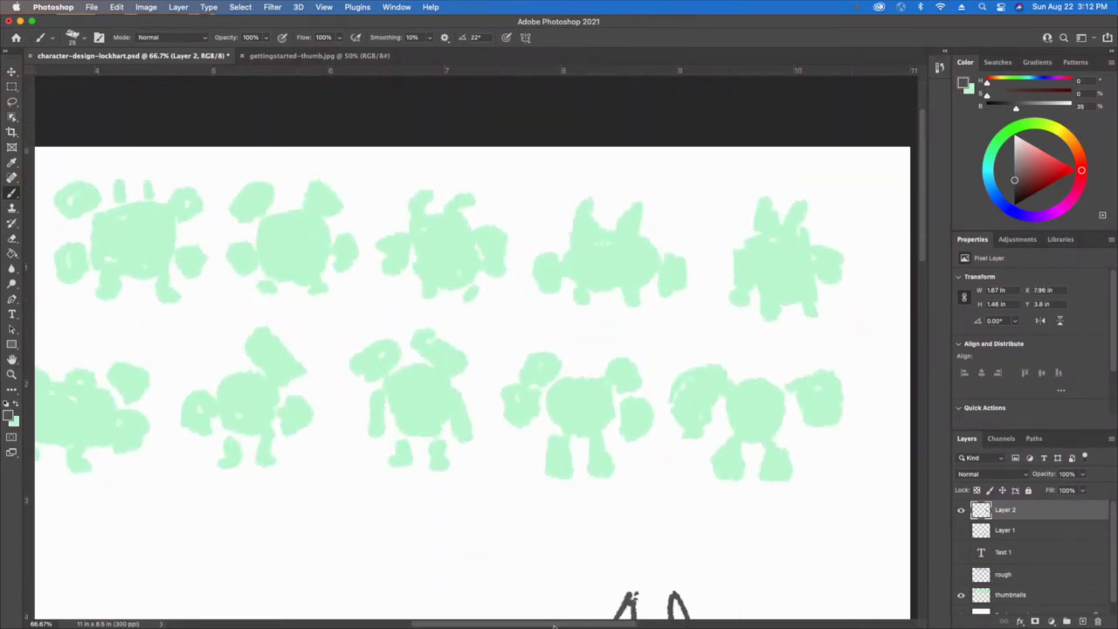
drag(553, 625, 668, 604)
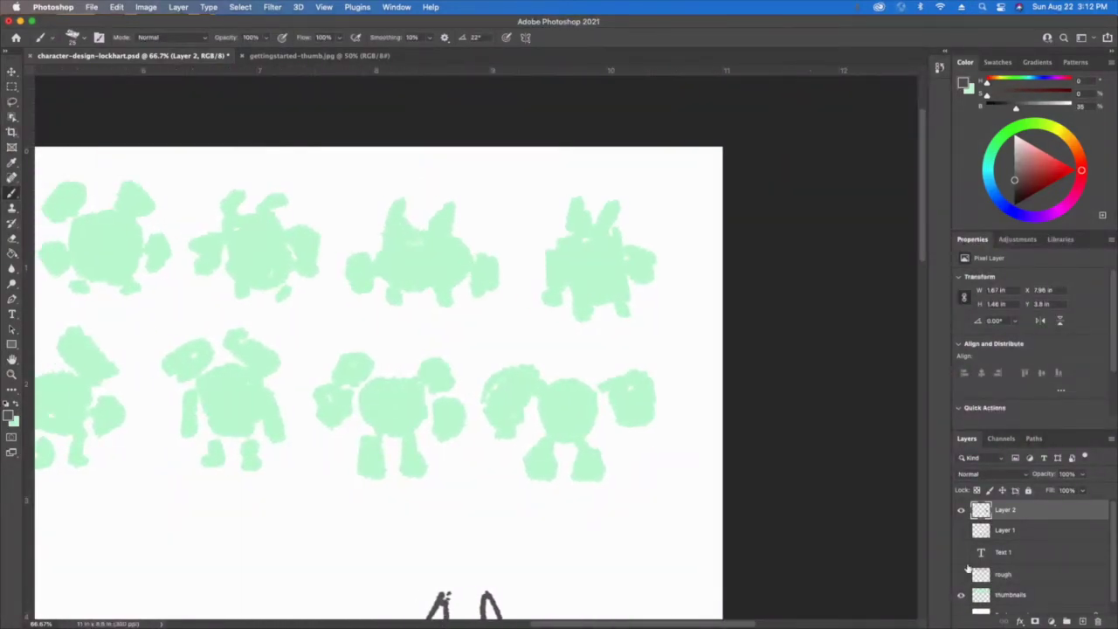
click(962, 575)
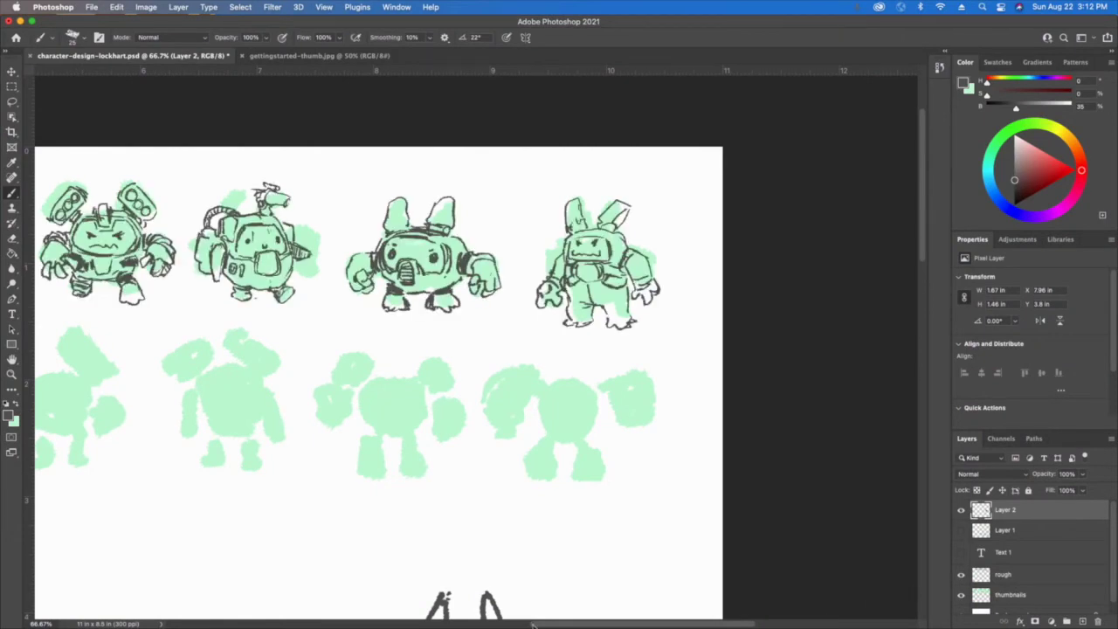
drag(583, 625, 463, 623)
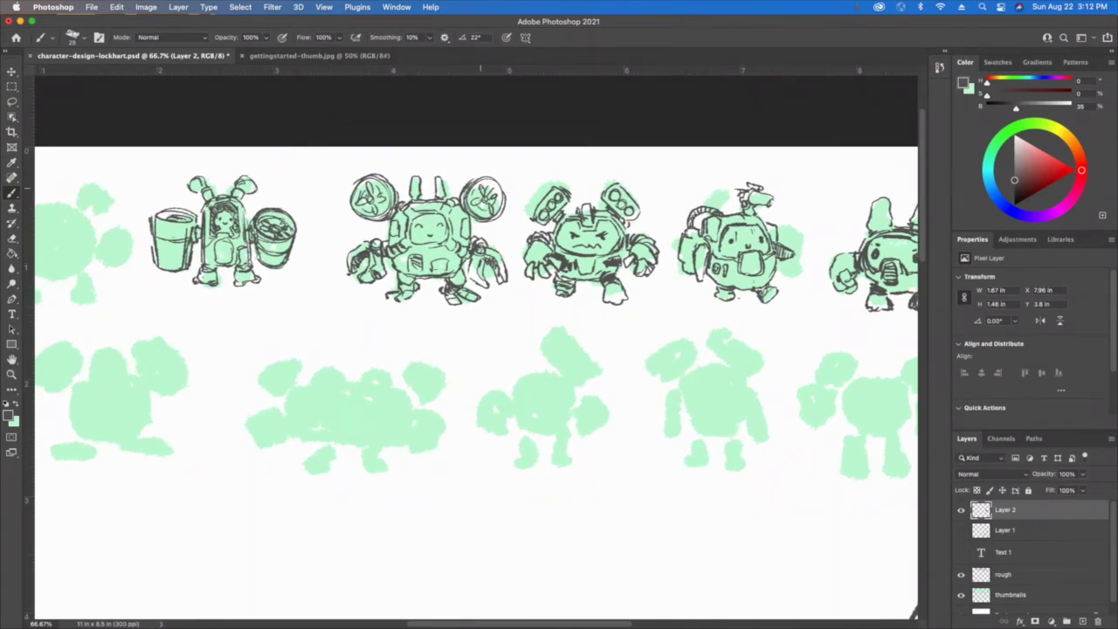
Select the fan-headed robot sketch on the rough layer with the Rectangular Marquee
click(11, 85)
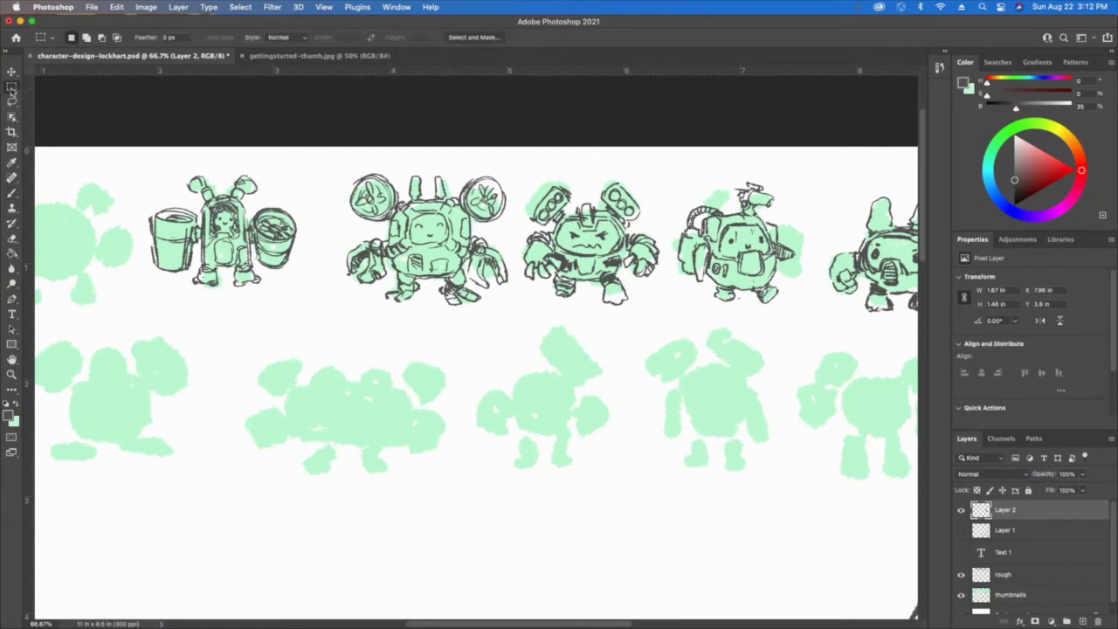
drag(318, 160, 523, 325)
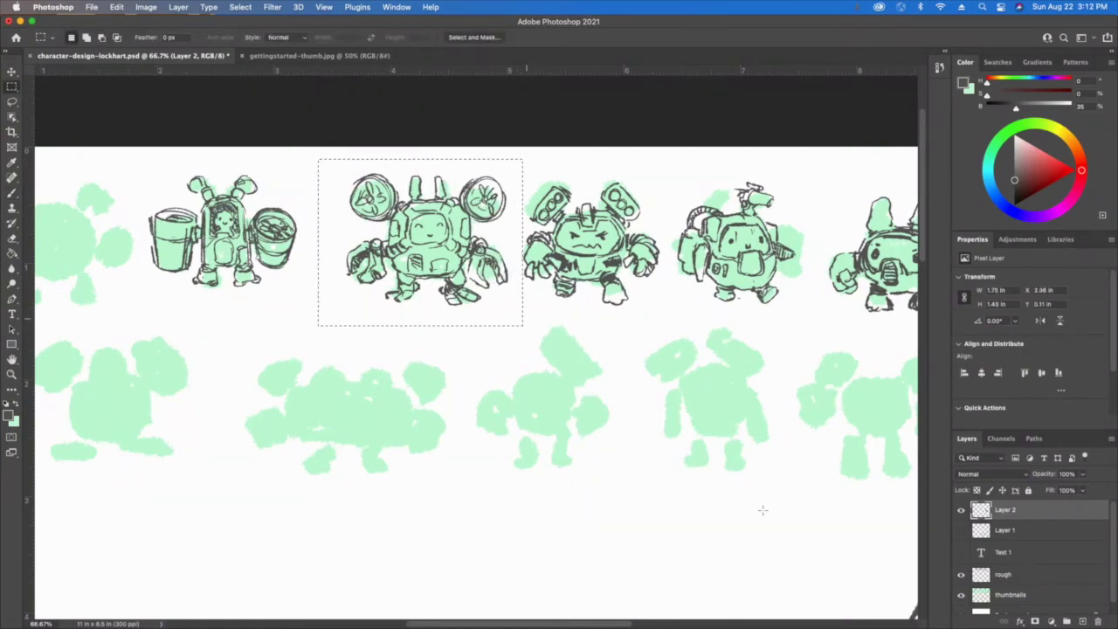
click(1004, 574)
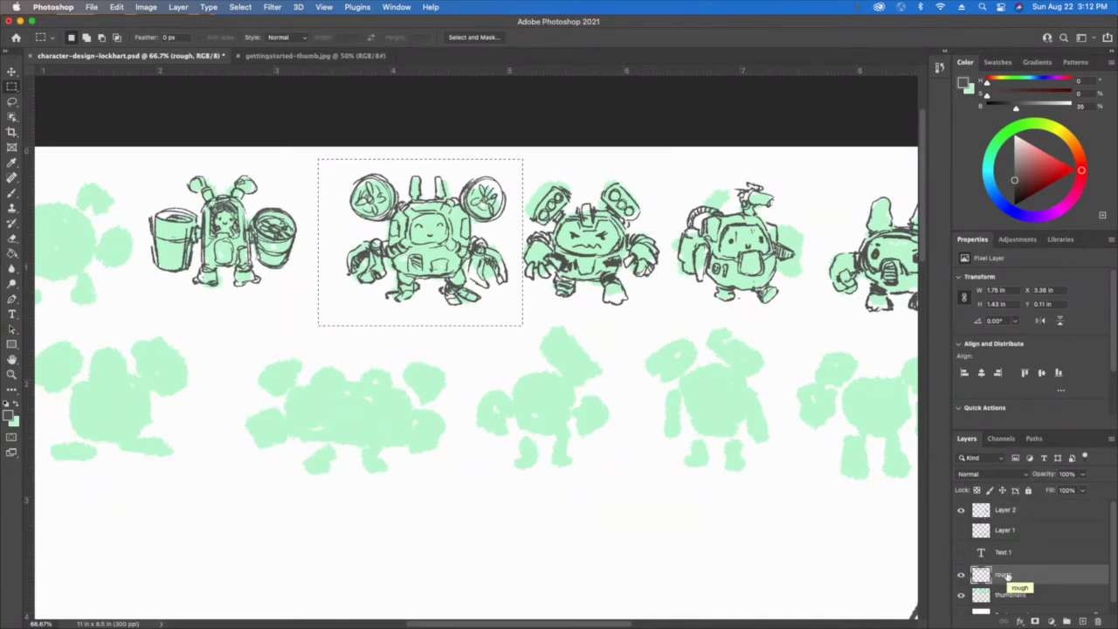
click(627, 467)
Paste the robot sketch onto a new Layer 3 in the blank area below
scroll(627, 467, down, 2)
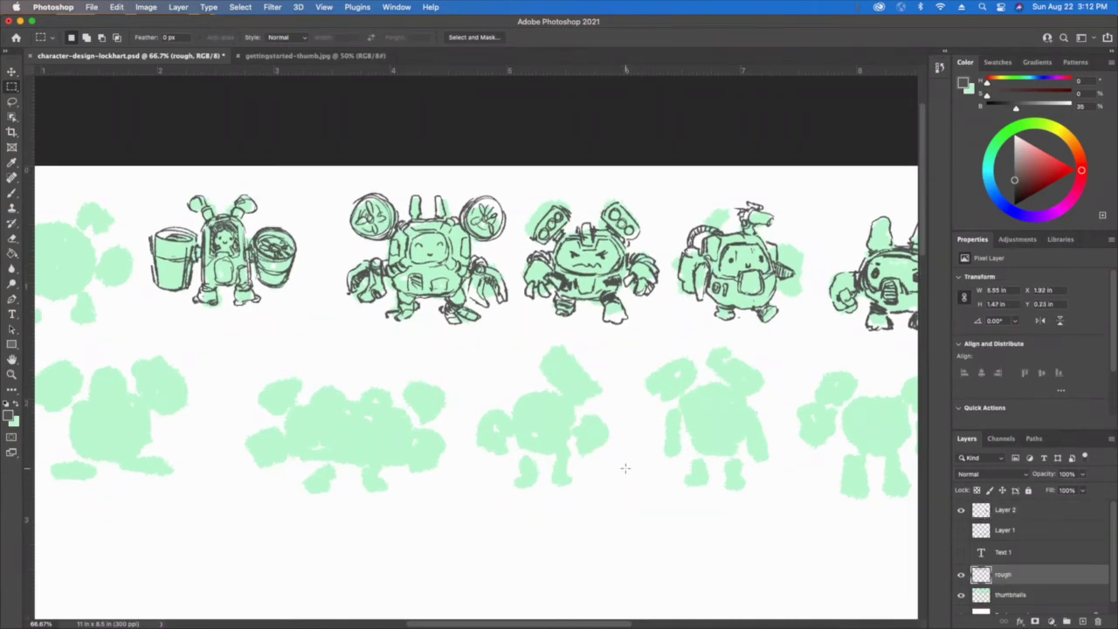
scroll(627, 467, down, 3)
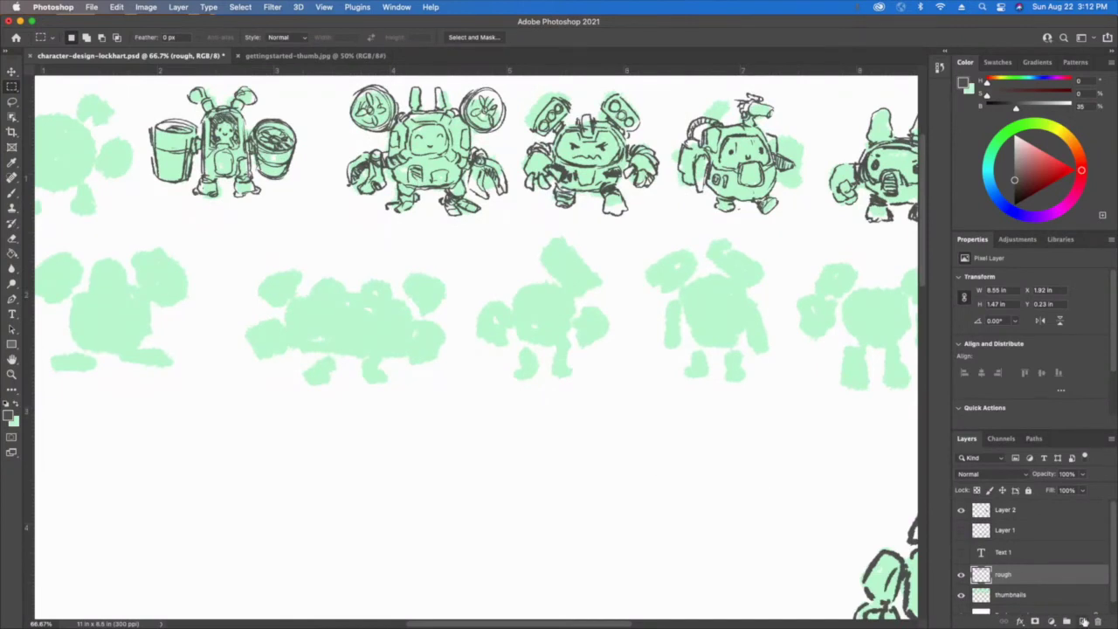
click(1082, 621)
scroll(539, 445, down, 8)
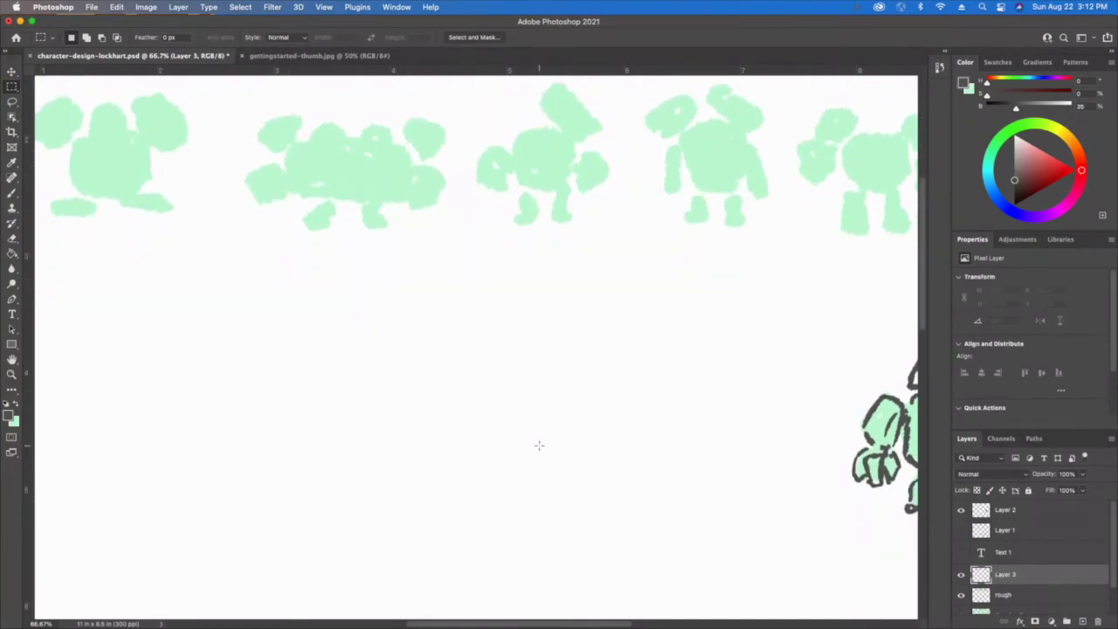
key(super+v)
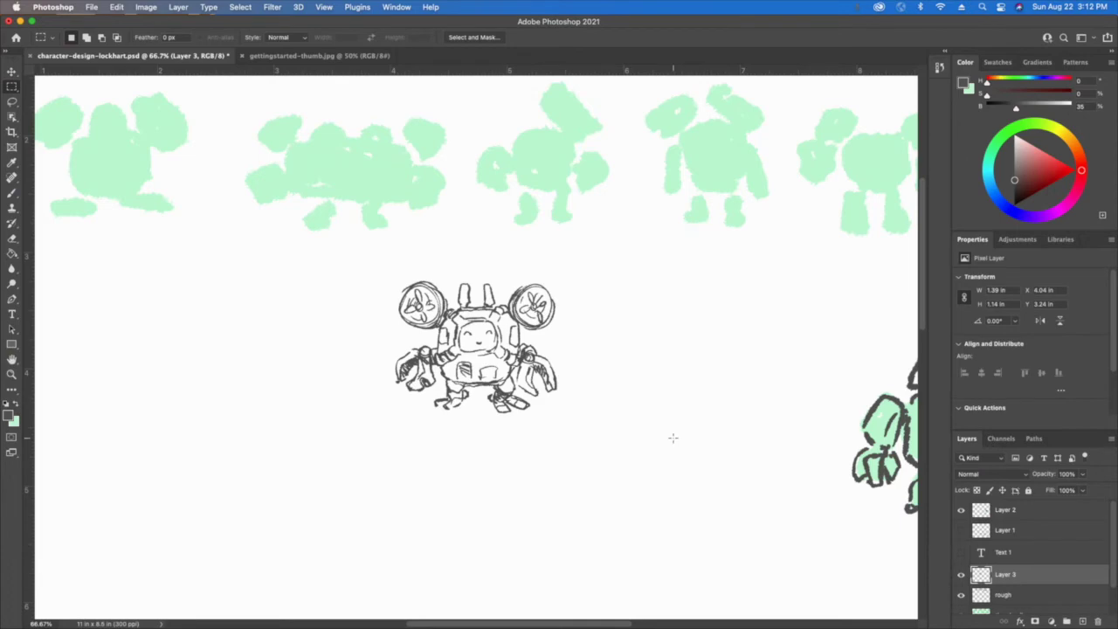
Scale the pasted robot sketch up to fill the view and shift it left and up
key(super+t)
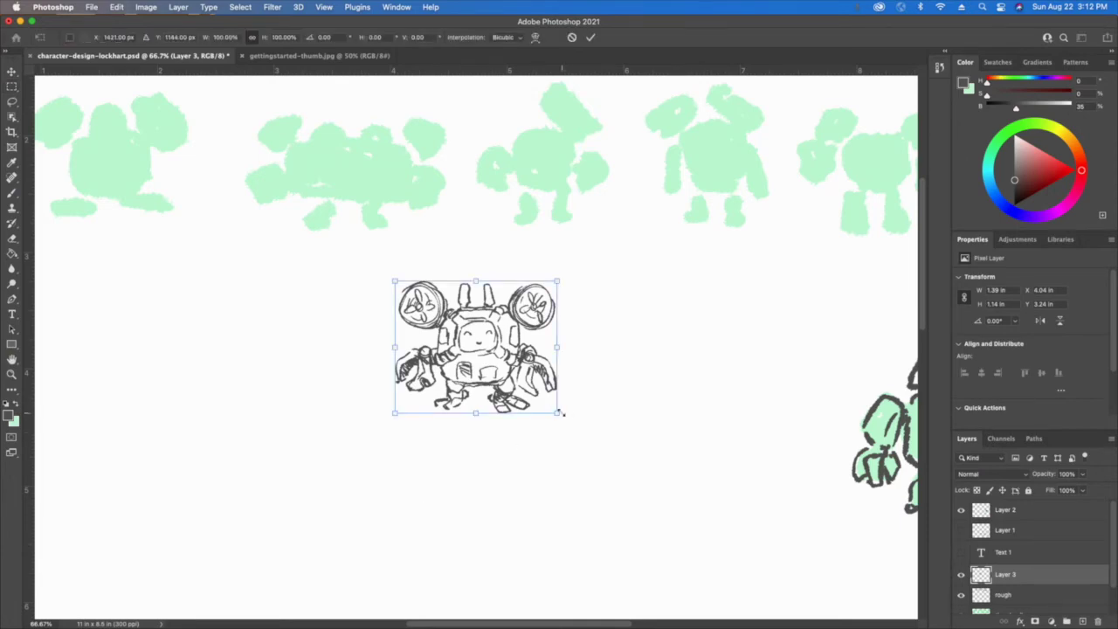
mouse_move(563, 414)
mouse_down()
mouse_move(654, 547)
mouse_move(731, 625)
mouse_up()
drag(390, 528, 329, 583)
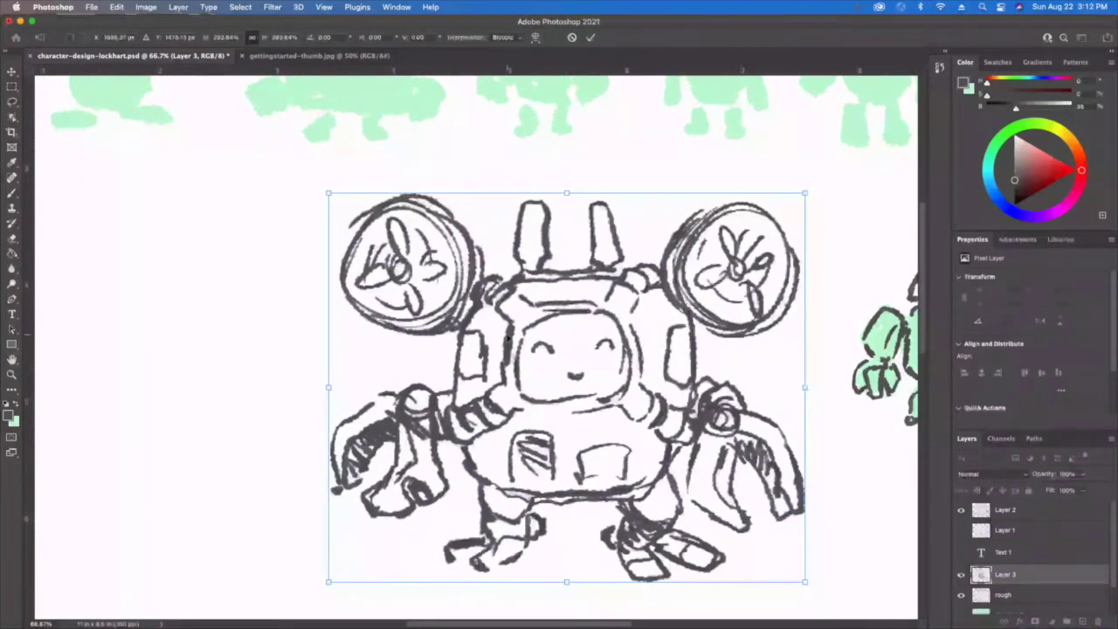
drag(508, 337, 435, 319)
key(Return)
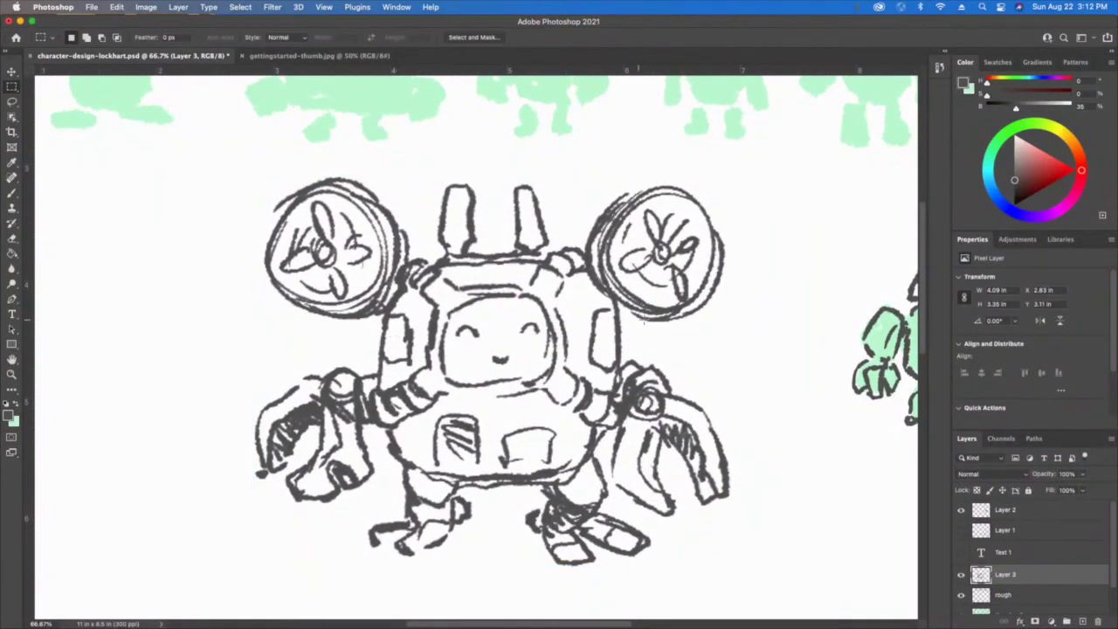
Fade Layer 3 to about 27% opacity and add an empty Layer 4 above it
click(1083, 474)
drag(1082, 490, 1043, 493)
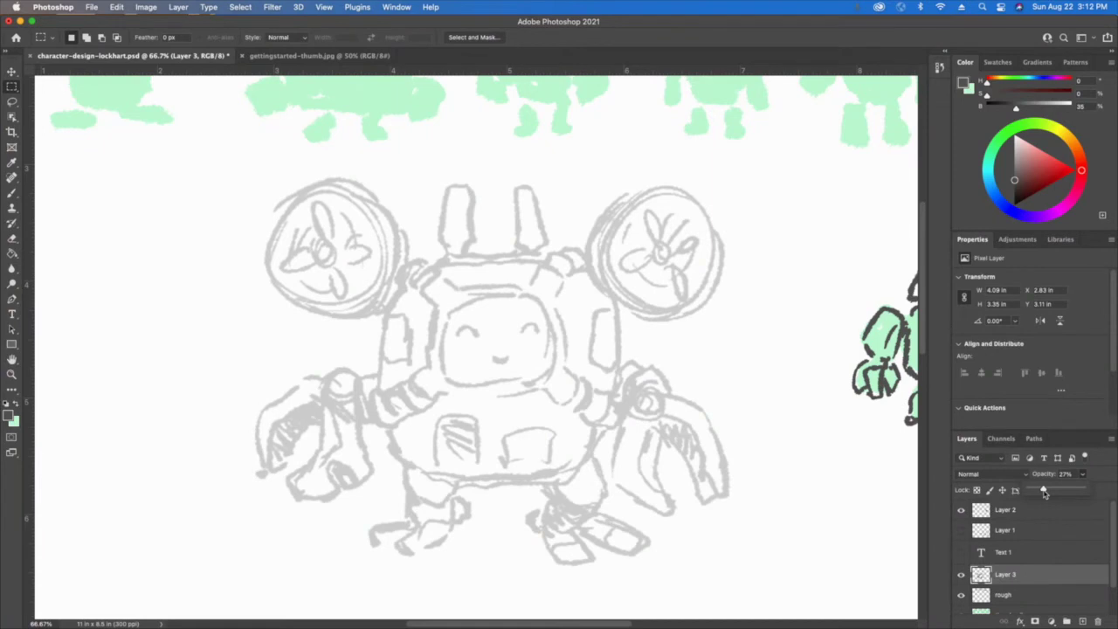
click(1081, 621)
drag(146, 319, 202, 344)
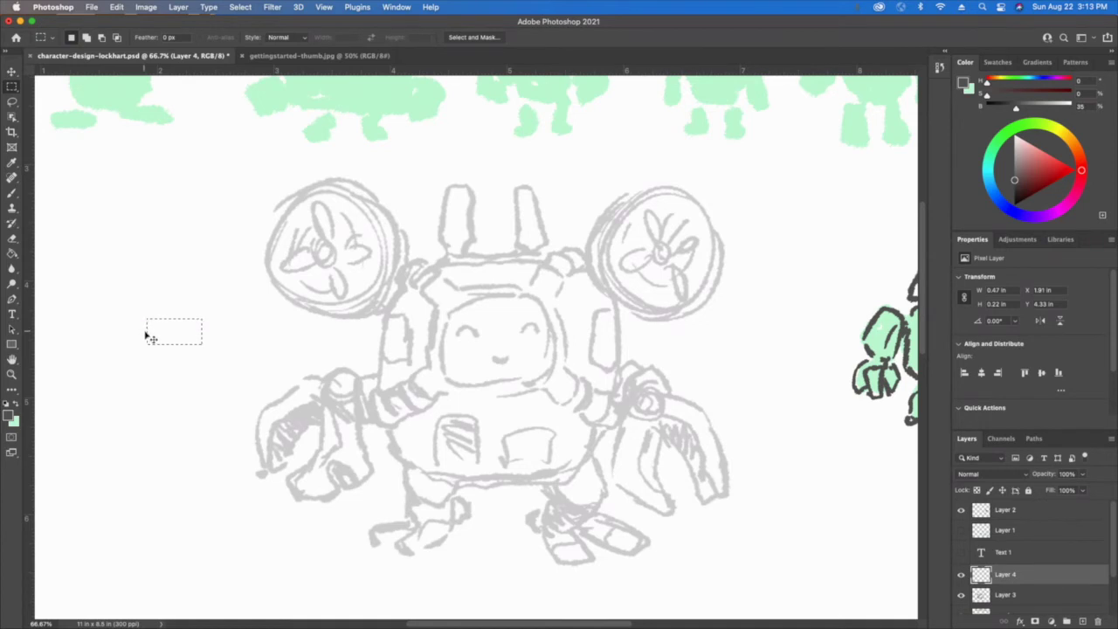
Deselect, switch to the Brush, and ink the left fan's hub, blades and rim on Layer 4
click(145, 332)
key(b)
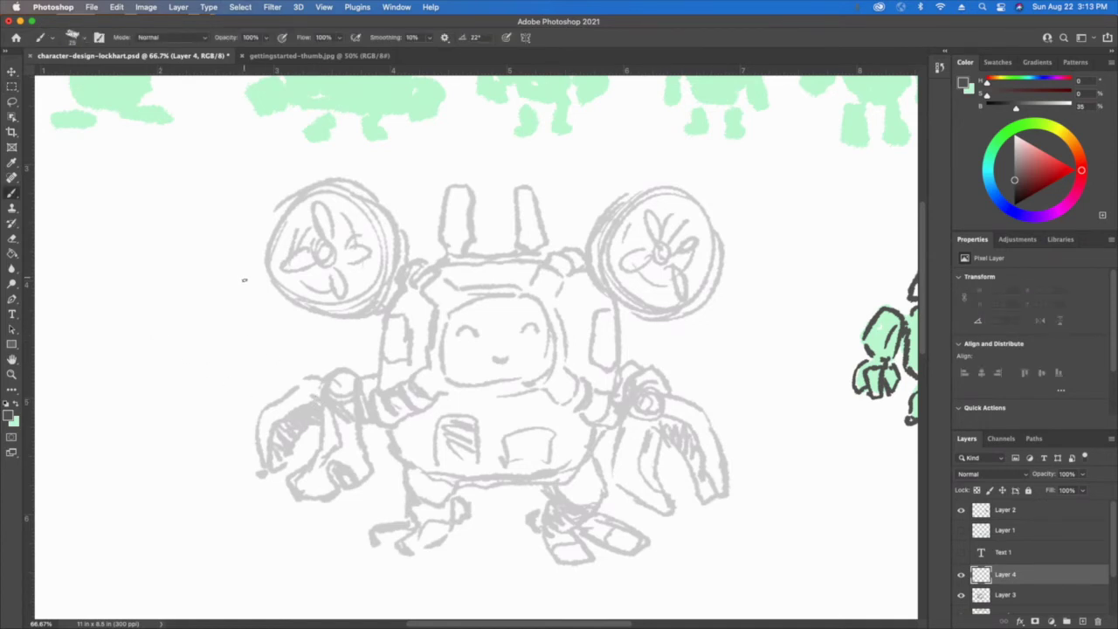
mouse_move(325, 241)
mouse_down()
mouse_move(317, 203)
mouse_move(320, 234)
mouse_move(293, 264)
mouse_move(339, 294)
mouse_move(360, 276)
mouse_move(361, 226)
mouse_move(317, 194)
mouse_up()
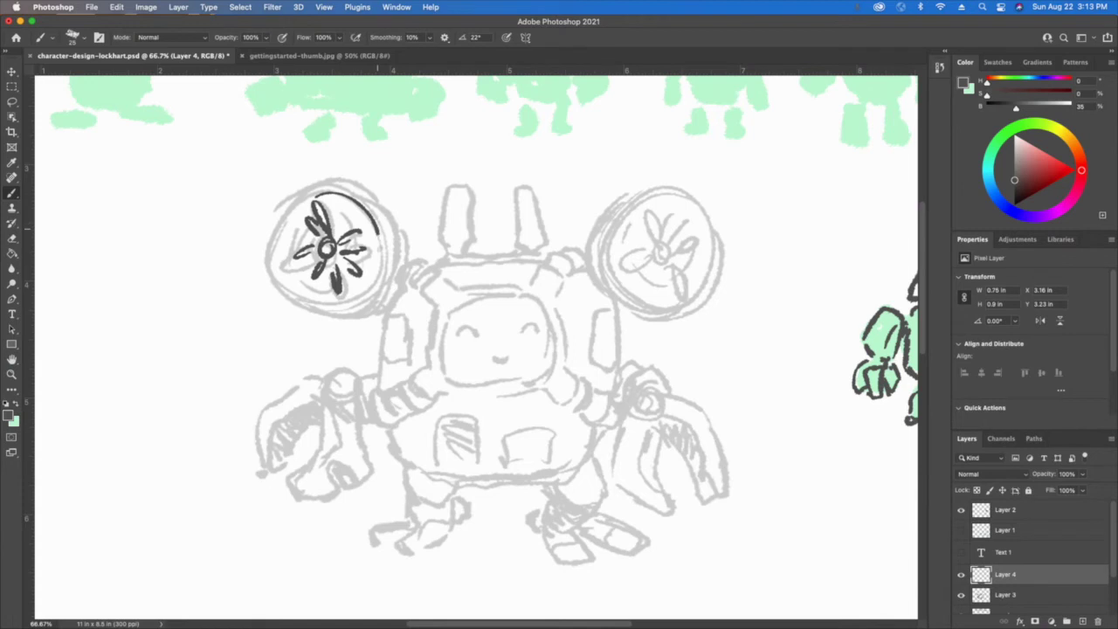
mouse_move(379, 243)
mouse_down()
mouse_move(380, 266)
mouse_move(349, 295)
mouse_up()
mouse_move(302, 201)
mouse_down()
mouse_move(279, 251)
mouse_move(295, 287)
mouse_move(354, 297)
mouse_up()
drag(293, 276, 348, 301)
Thicken and extend the left fan's rim outline all the way around
drag(297, 239, 283, 278)
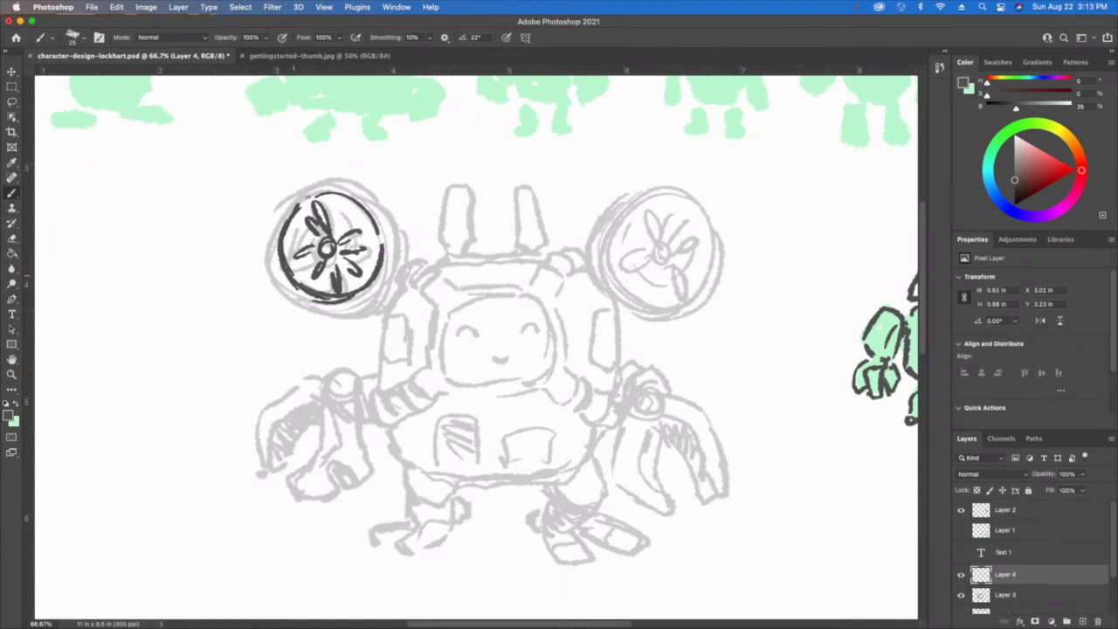
mouse_move(300, 201)
mouse_down()
mouse_move(346, 191)
mouse_move(326, 194)
mouse_move(388, 213)
mouse_move(359, 181)
mouse_move(288, 206)
mouse_move(271, 238)
mouse_move(269, 283)
mouse_move(342, 311)
mouse_up()
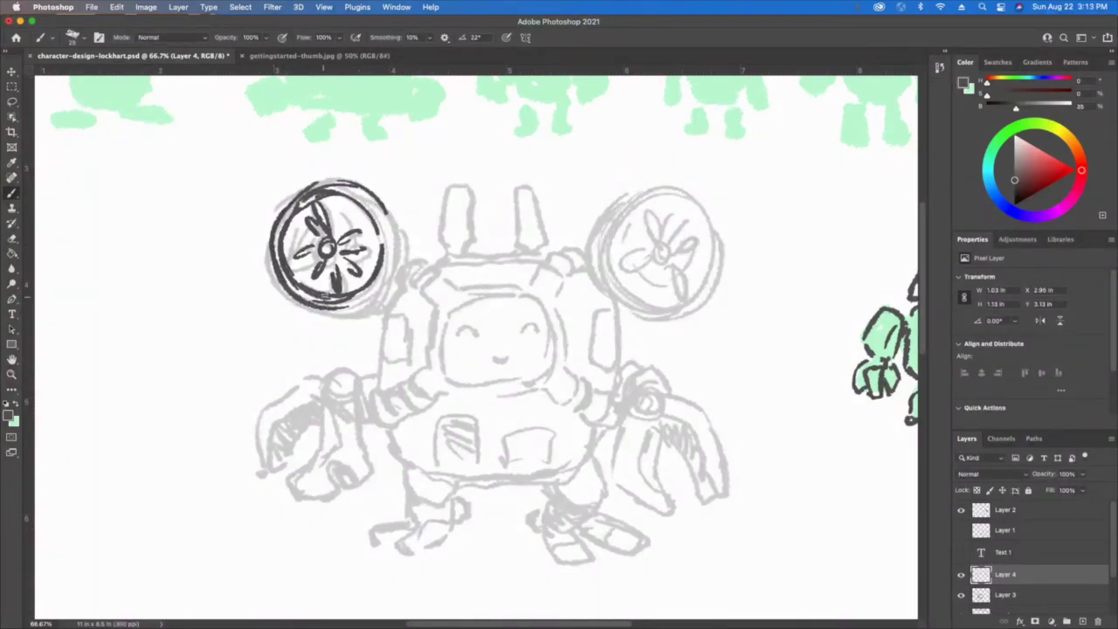
mouse_move(390, 202)
mouse_down()
mouse_move(393, 274)
mouse_move(360, 302)
mouse_move(398, 271)
mouse_up()
drag(391, 268, 358, 301)
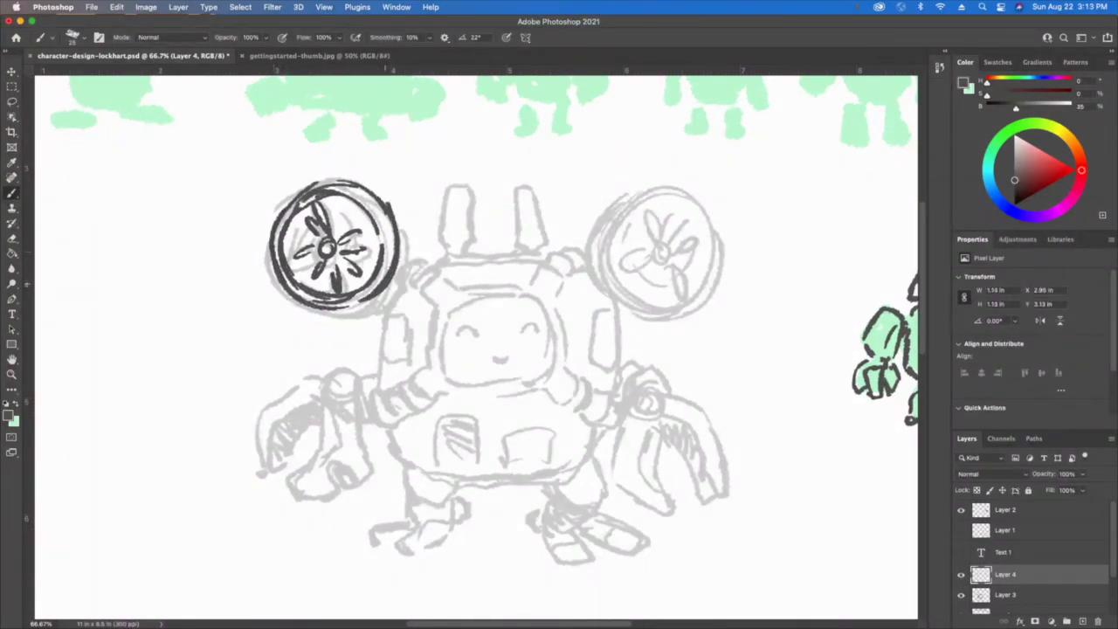
mouse_move(353, 183)
mouse_down()
mouse_move(287, 218)
mouse_move(276, 250)
mouse_up()
mouse_move(405, 243)
mouse_down()
mouse_move(401, 284)
mouse_move(404, 229)
mouse_move(394, 297)
mouse_move(416, 269)
mouse_move(394, 302)
mouse_move(341, 312)
mouse_move(306, 311)
mouse_up()
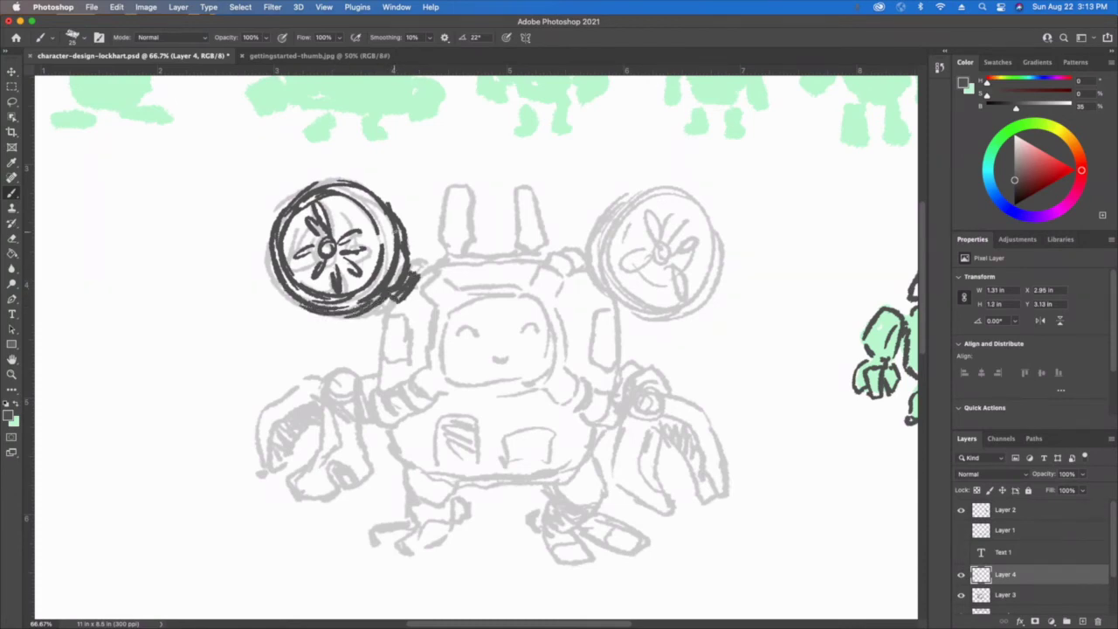
mouse_move(427, 268)
mouse_down()
mouse_move(391, 314)
mouse_move(413, 318)
mouse_move(385, 330)
mouse_move(386, 314)
mouse_move(407, 336)
mouse_move(388, 338)
mouse_move(409, 351)
mouse_move(381, 350)
mouse_up()
Ink the ribbed arm below the left fan and the visor with two oval eyes
mouse_move(382, 337)
mouse_down()
mouse_move(383, 387)
mouse_move(423, 381)
mouse_move(380, 393)
mouse_move(421, 378)
mouse_move(408, 376)
mouse_move(430, 361)
mouse_move(433, 387)
mouse_move(451, 311)
mouse_move(549, 307)
mouse_move(543, 378)
mouse_move(447, 367)
mouse_up()
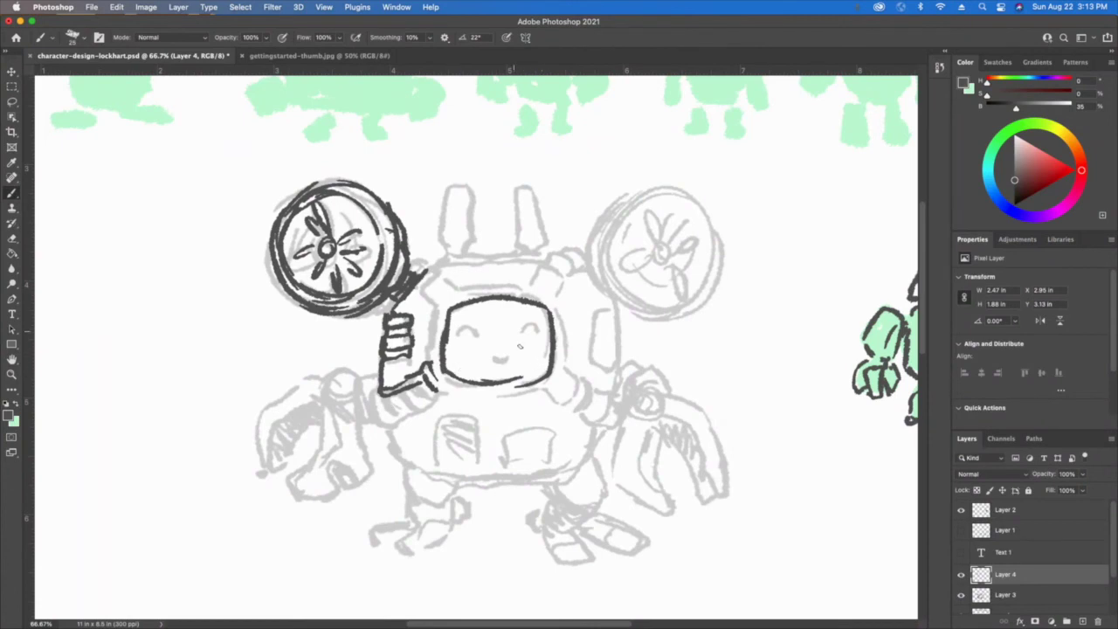
mouse_move(534, 341)
mouse_down()
mouse_move(529, 314)
mouse_move(472, 311)
mouse_move(459, 354)
mouse_move(518, 358)
mouse_move(514, 377)
mouse_up()
mouse_move(482, 377)
mouse_down()
mouse_move(470, 360)
mouse_move(466, 372)
mouse_up()
mouse_move(519, 332)
mouse_down()
mouse_move(480, 336)
mouse_move(504, 329)
mouse_up()
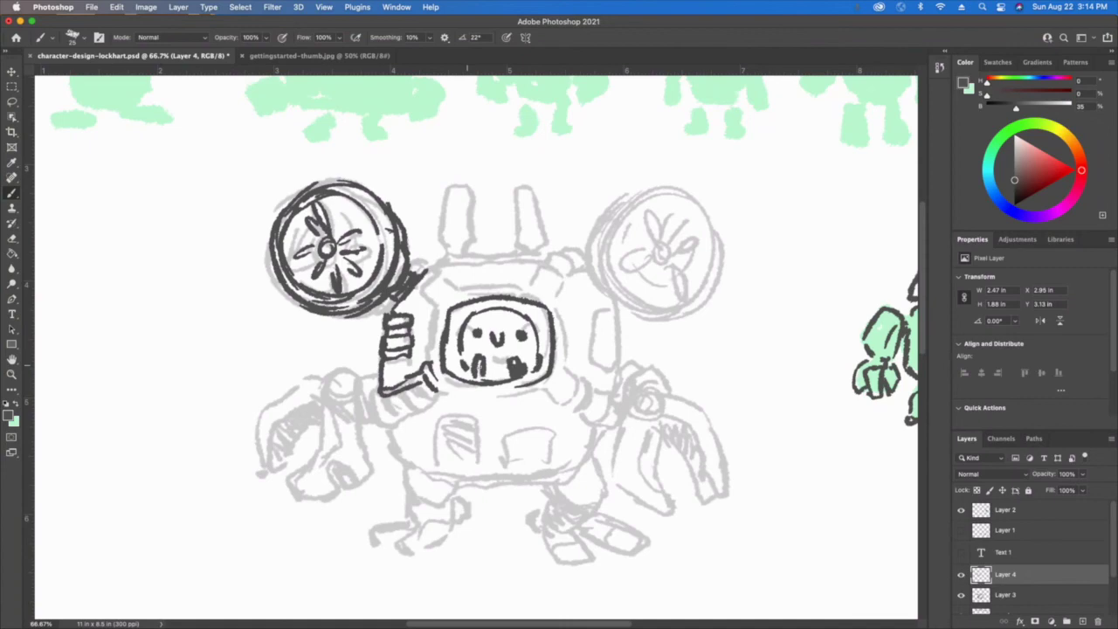
mouse_move(477, 372)
mouse_down()
mouse_move(487, 363)
mouse_move(460, 372)
mouse_up()
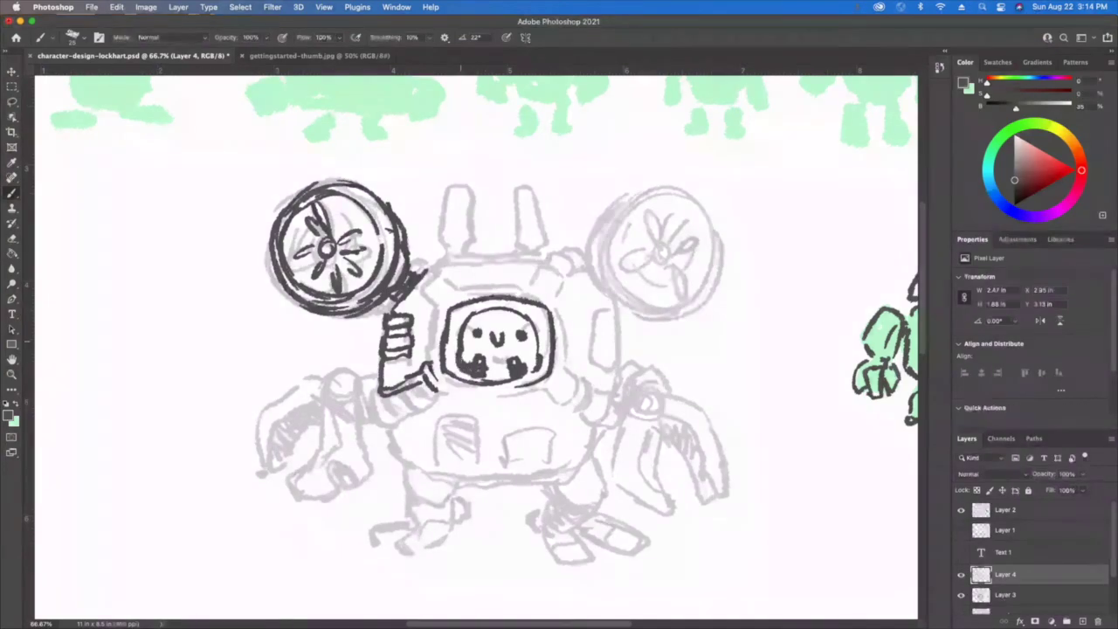
Thicken the visor outline, then ink a strap up to the fan and a rounded helmet ear
drag(482, 313, 541, 349)
mouse_move(437, 302)
mouse_down()
mouse_move(430, 360)
mouse_move(420, 285)
mouse_move(456, 288)
mouse_move(421, 269)
mouse_move(437, 259)
mouse_move(461, 289)
mouse_move(534, 286)
mouse_move(570, 301)
mouse_move(556, 323)
mouse_up()
mouse_move(559, 285)
mouse_down()
mouse_move(568, 395)
mouse_move(578, 380)
mouse_move(567, 400)
mouse_move(546, 392)
mouse_move(495, 417)
mouse_move(517, 393)
mouse_move(434, 389)
mouse_up()
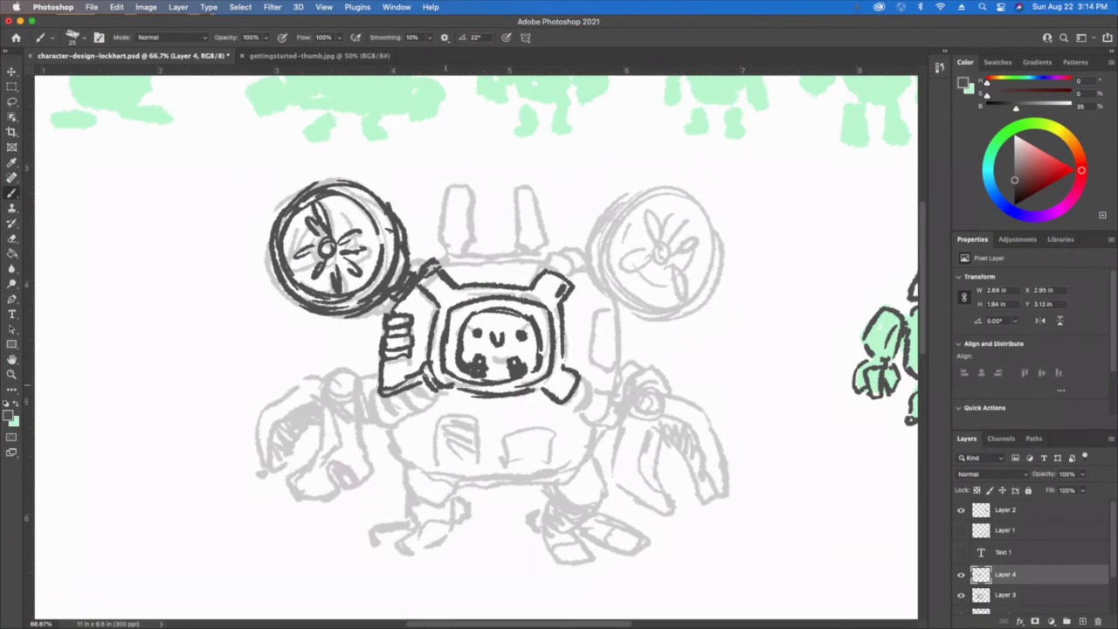
Ink the helmet's lower-right corner, its top edge, the antenna strokes and a round top-right knob
mouse_move(578, 371)
mouse_down()
mouse_move(552, 389)
mouse_move(580, 404)
mouse_up()
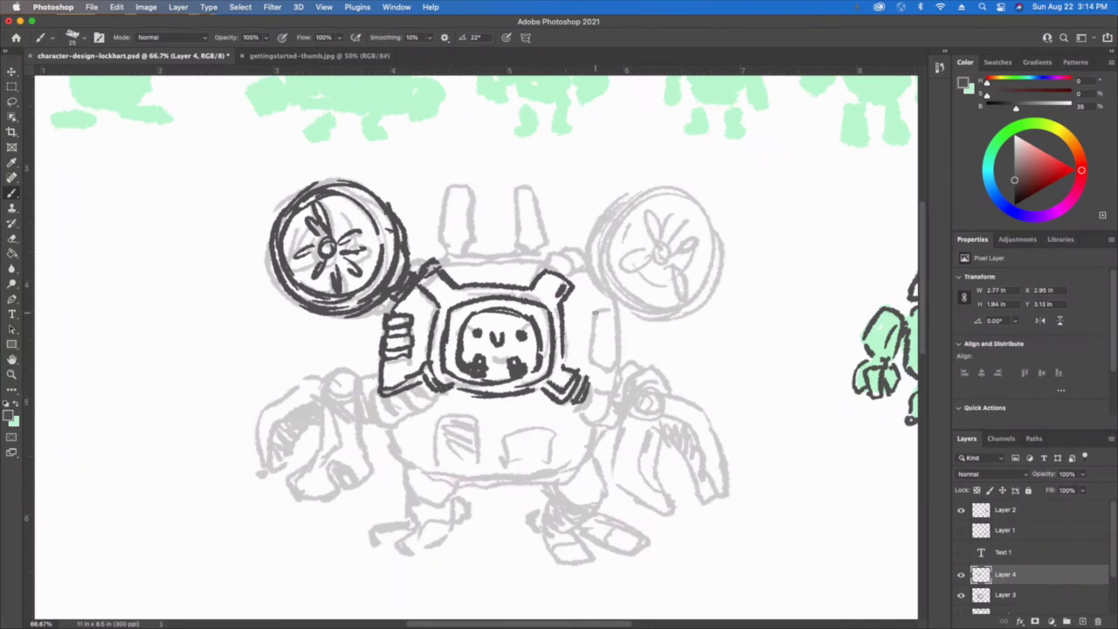
drag(440, 263, 547, 259)
mouse_move(467, 255)
mouse_down()
mouse_move(451, 256)
mouse_move(474, 234)
mouse_move(465, 220)
mouse_move(478, 231)
mouse_move(468, 225)
mouse_move(478, 210)
mouse_move(463, 205)
mouse_move(476, 196)
mouse_move(456, 186)
mouse_move(451, 253)
mouse_move(541, 248)
mouse_move(540, 258)
mouse_move(524, 219)
mouse_move(519, 229)
mouse_move(517, 182)
mouse_move(536, 189)
mouse_up()
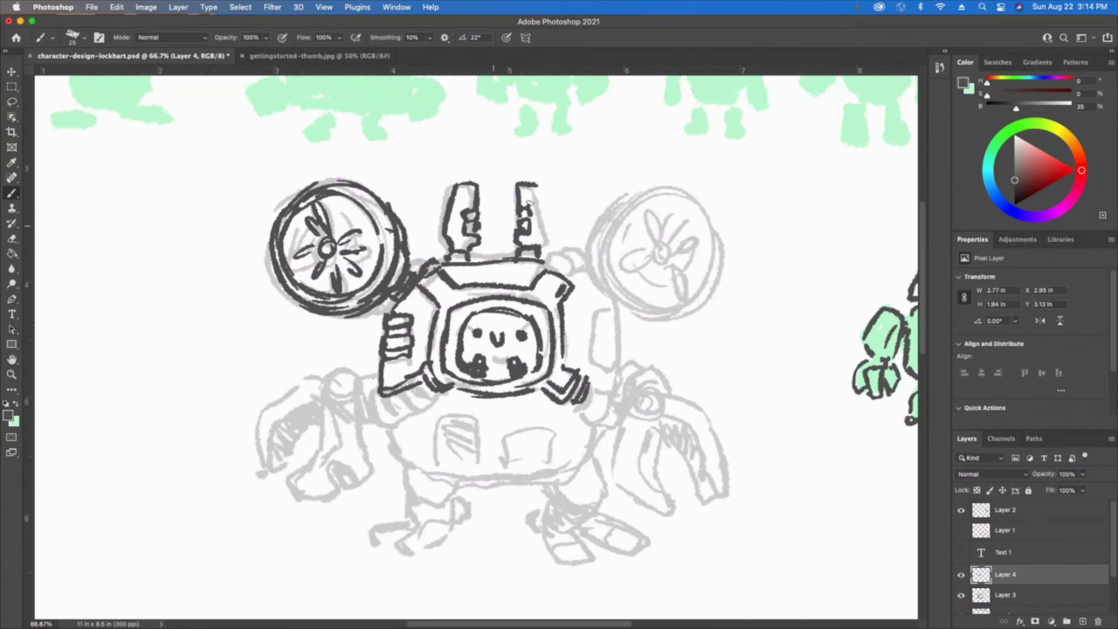
drag(537, 196, 545, 247)
mouse_move(568, 277)
mouse_down()
mouse_move(548, 267)
mouse_move(577, 255)
mouse_move(571, 281)
mouse_move(579, 243)
mouse_move(595, 260)
mouse_move(591, 276)
mouse_up()
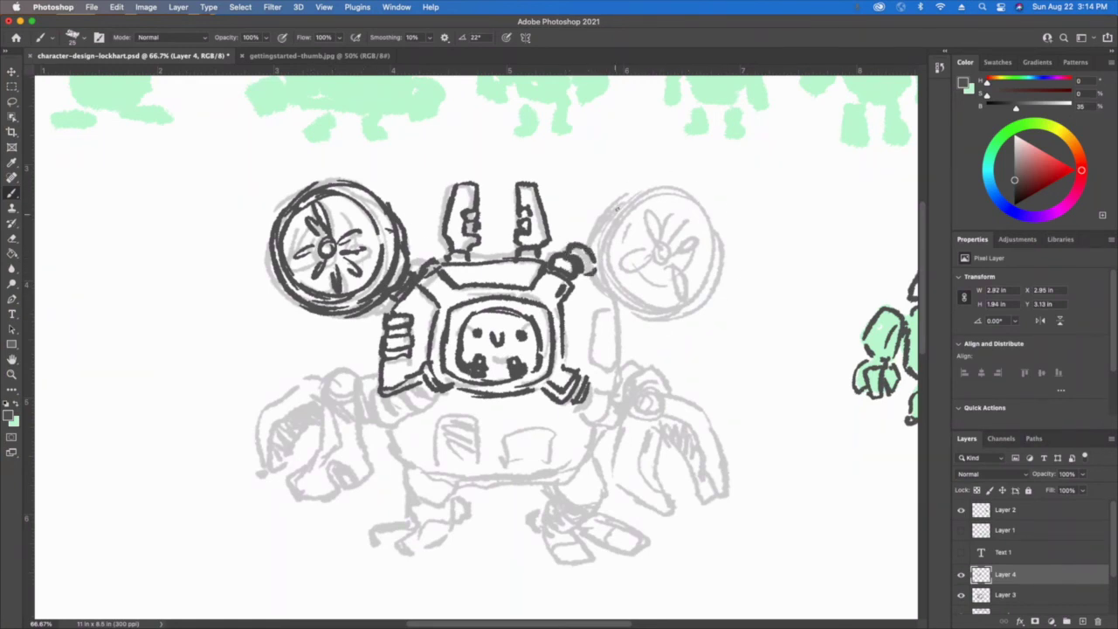
Trace the right fan's circle in arcs, then thicken its top, right, left and lower-left rim
mouse_move(615, 213)
mouse_down()
mouse_move(599, 258)
mouse_move(613, 299)
mouse_up()
mouse_move(647, 204)
mouse_down()
mouse_move(621, 256)
mouse_move(625, 288)
mouse_move(646, 297)
mouse_move(718, 278)
mouse_move(718, 229)
mouse_up()
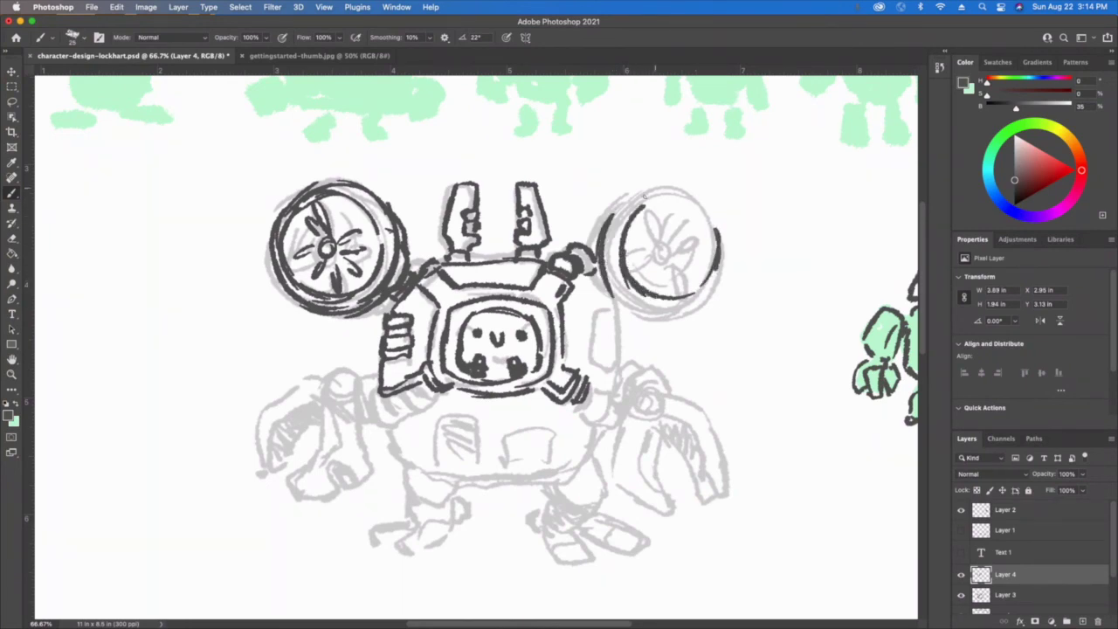
mouse_move(643, 206)
mouse_down()
mouse_move(716, 231)
mouse_move(666, 192)
mouse_move(643, 190)
mouse_move(726, 214)
mouse_move(725, 248)
mouse_up()
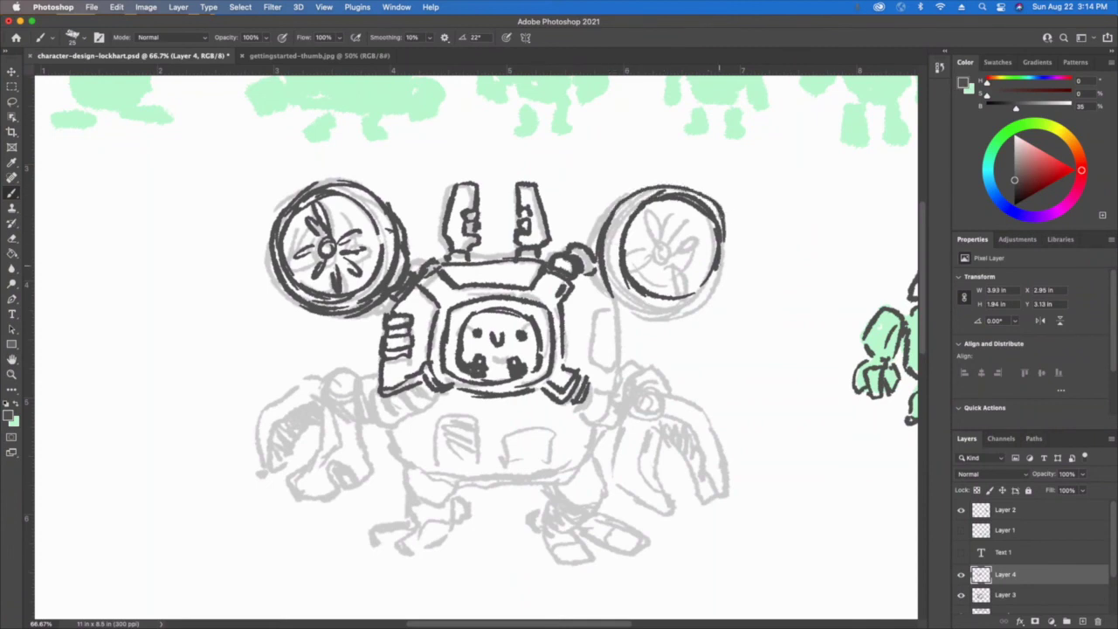
mouse_move(713, 201)
mouse_down()
mouse_move(691, 311)
mouse_move(640, 312)
mouse_move(669, 306)
mouse_up()
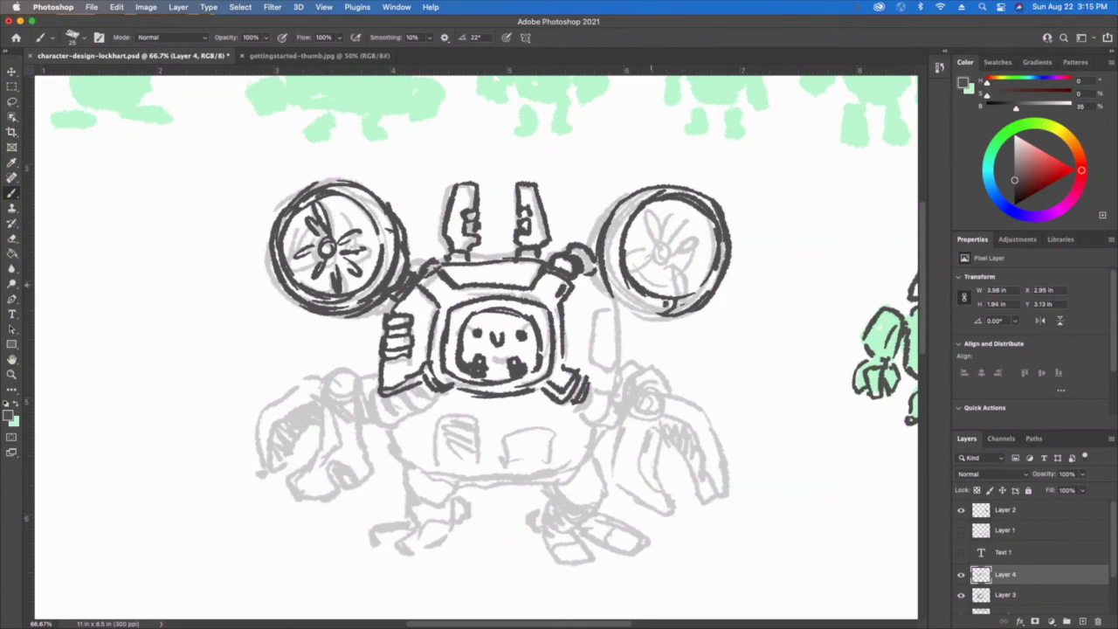
mouse_move(619, 254)
mouse_down()
mouse_move(608, 278)
mouse_move(662, 313)
mouse_up()
drag(605, 280, 625, 302)
drag(610, 255, 616, 250)
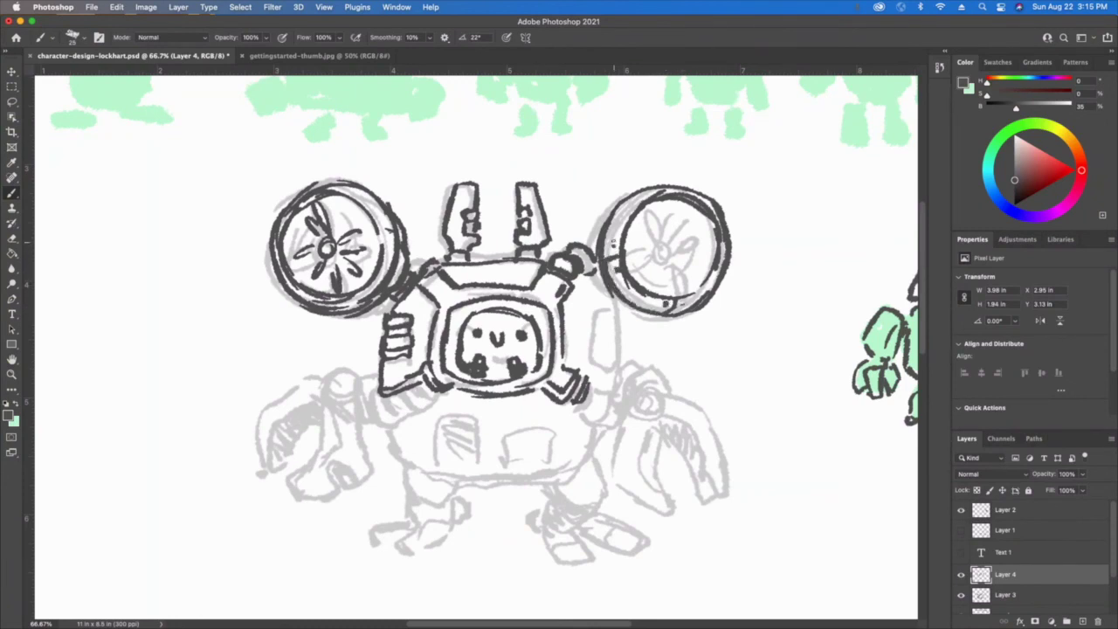